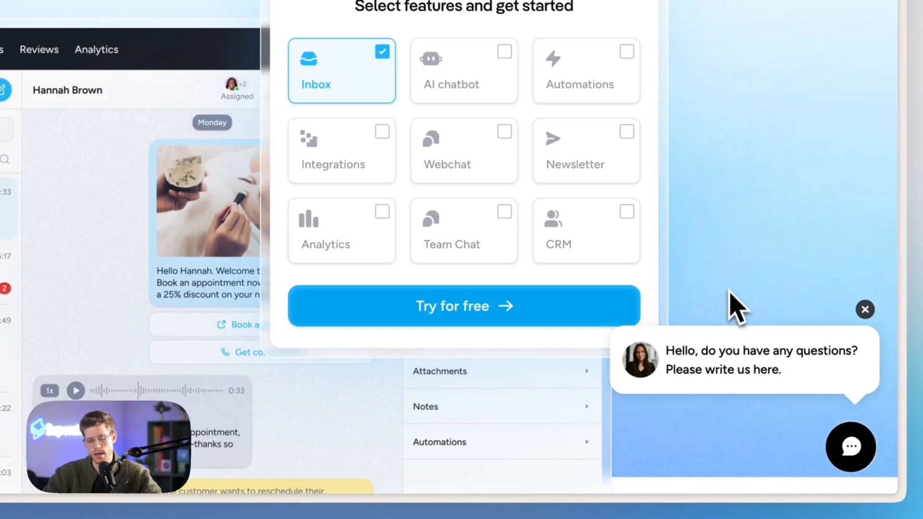
Preview the website's live chat channel list, then switch to Superchat's Webchat settings.
click(741, 367)
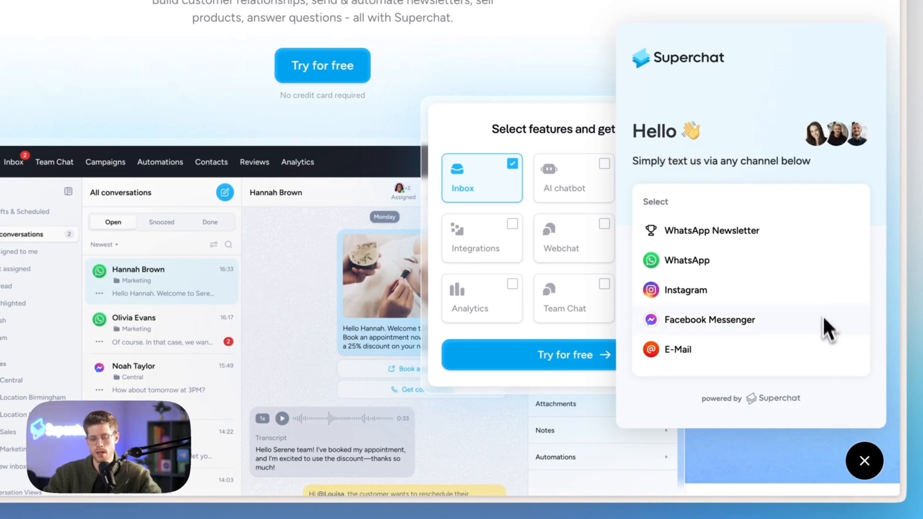
click(864, 460)
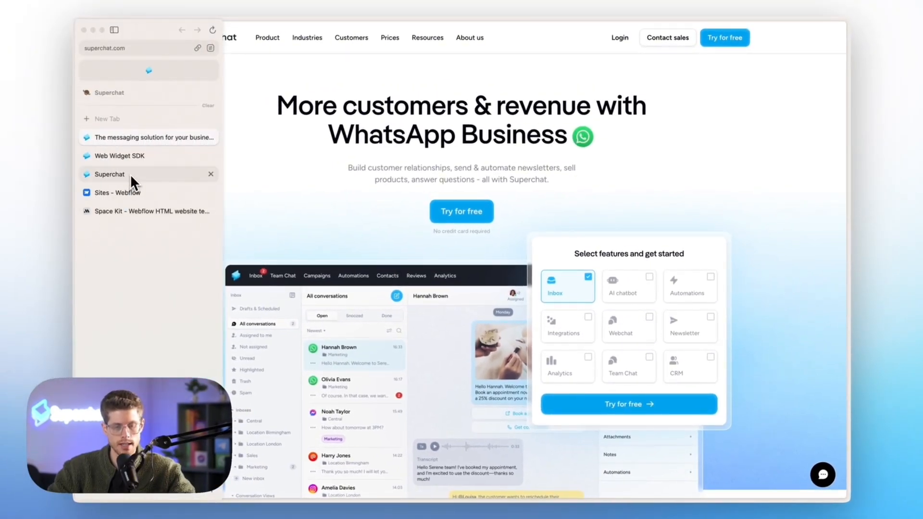
click(131, 174)
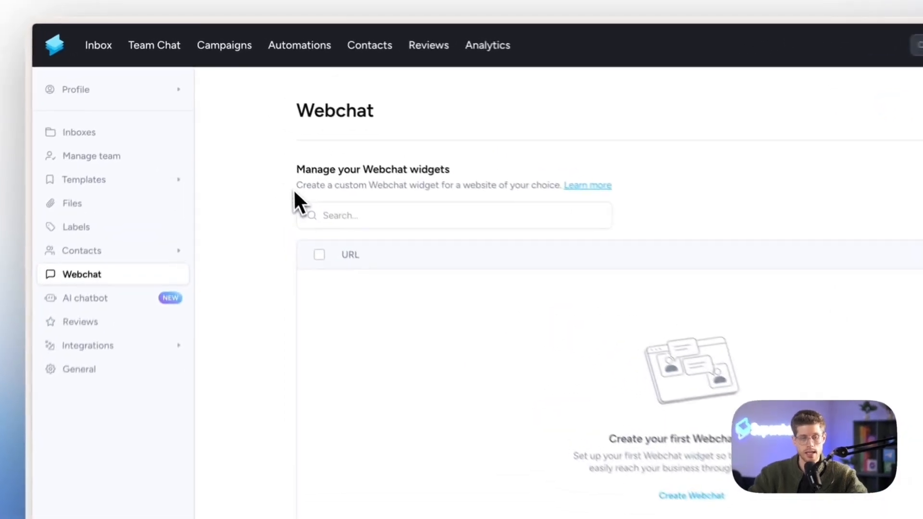
Open the #0 Demo inbox from the Inboxes list.
click(166, 144)
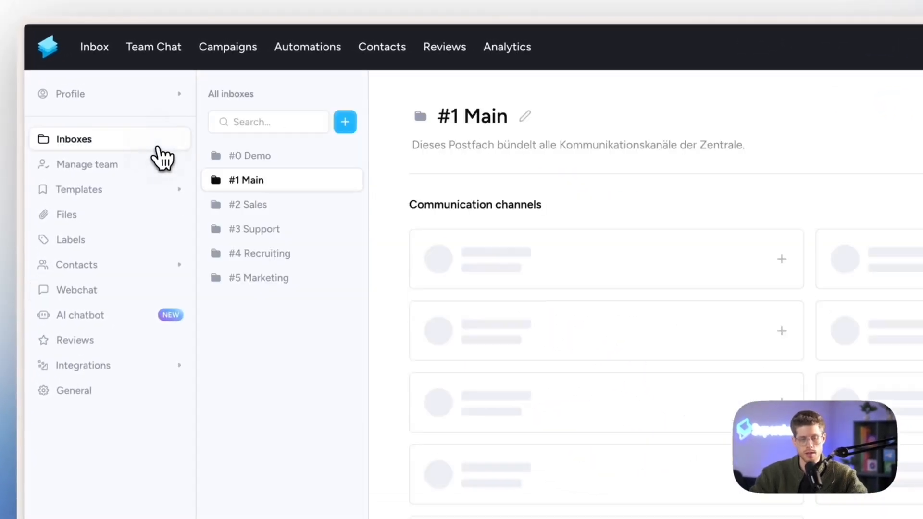
click(300, 155)
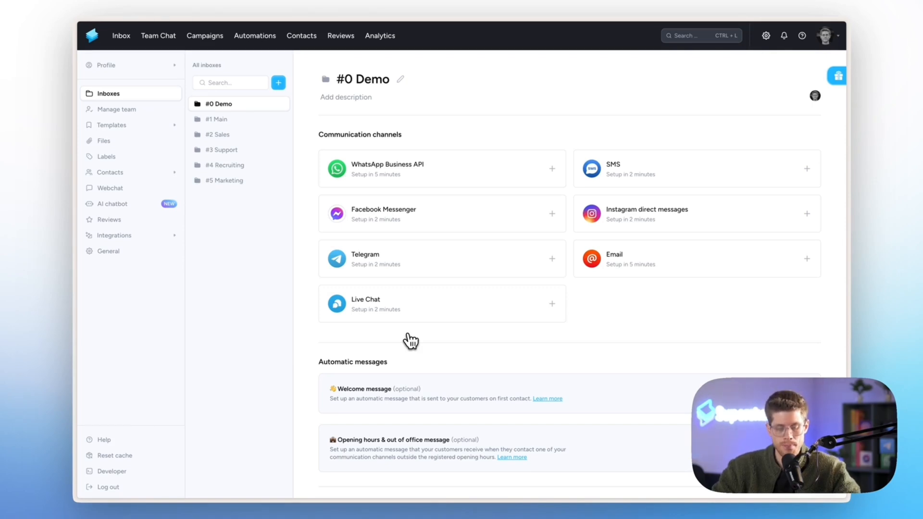
Start a Live Chat channel setup for #0 Demo after glancing at the Spacekit website.
click(419, 312)
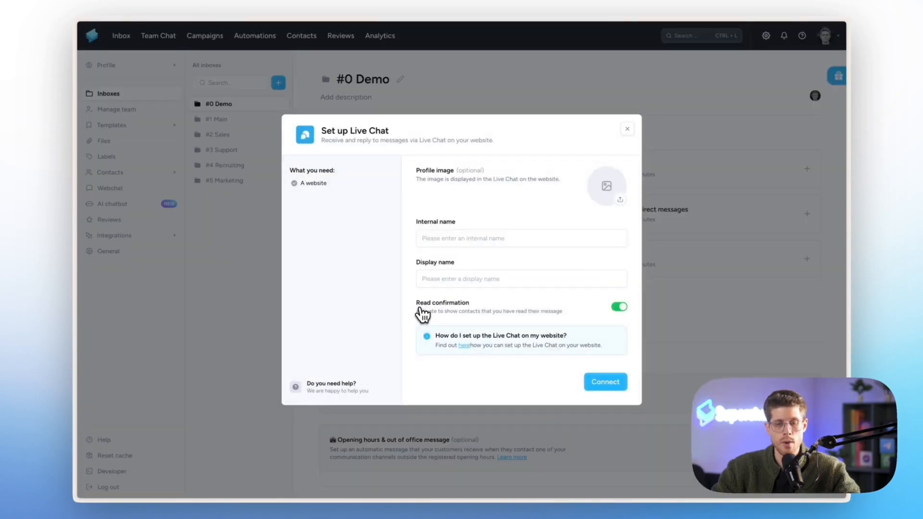
mouse_move(77, 268)
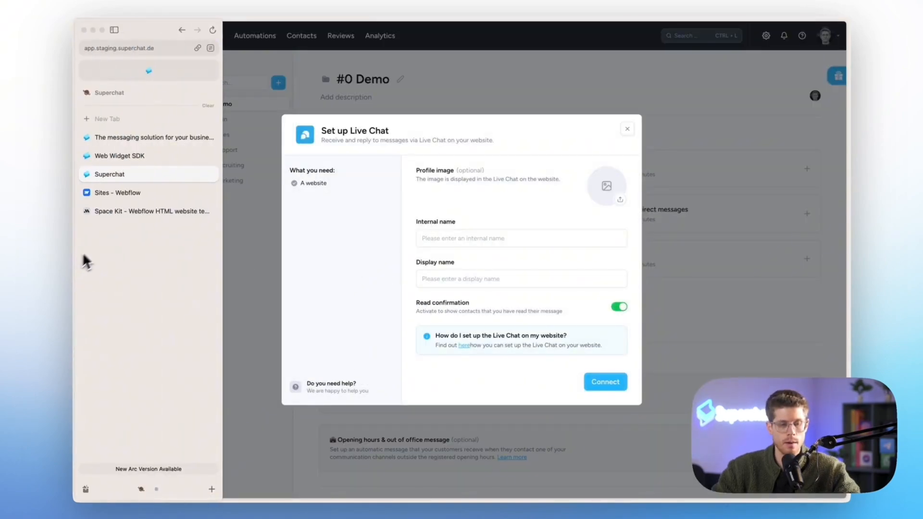
click(136, 212)
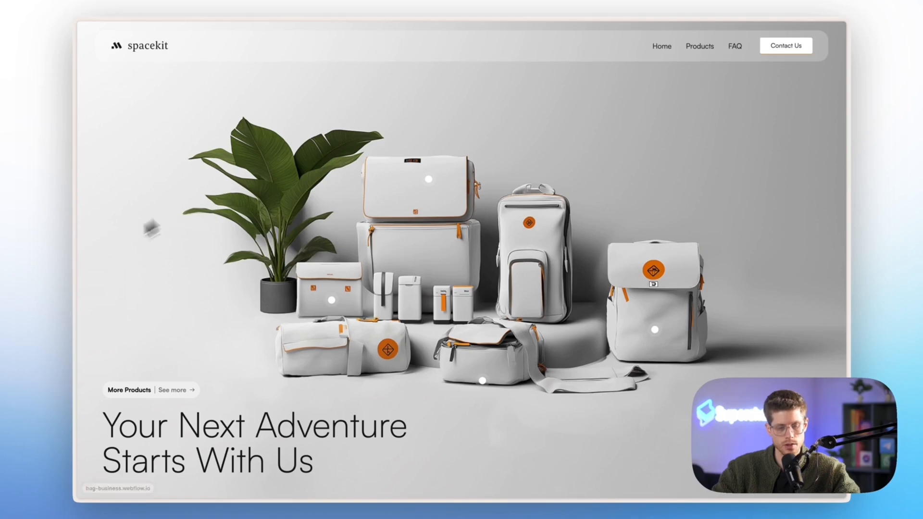
mouse_move(73, 266)
click(137, 176)
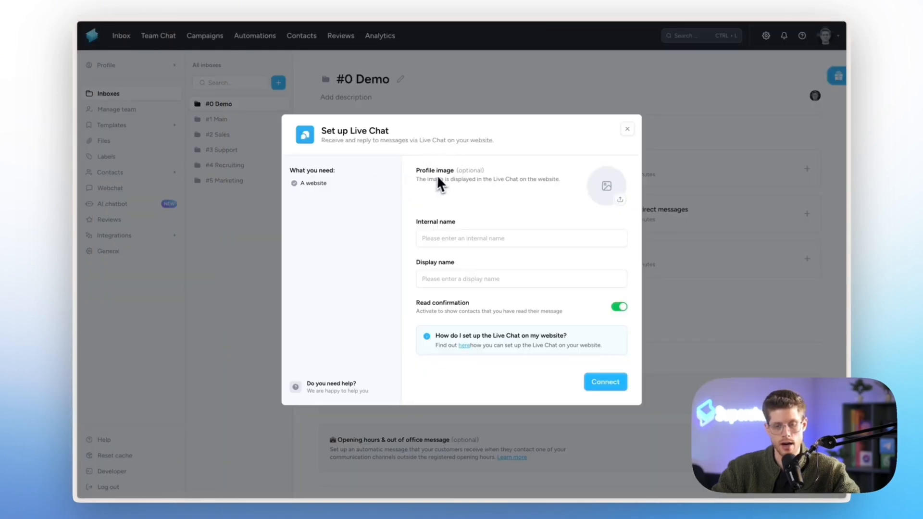
Upload bag-logo-orange.png from Finder as the Live Chat profile image, zoomed out in the crop.
click(605, 191)
key(alt+space)
text(fin)
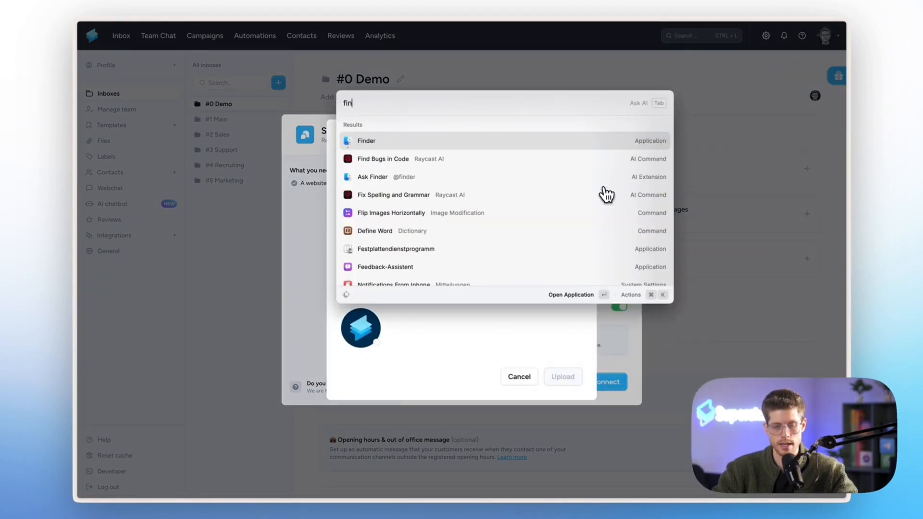
key(Return)
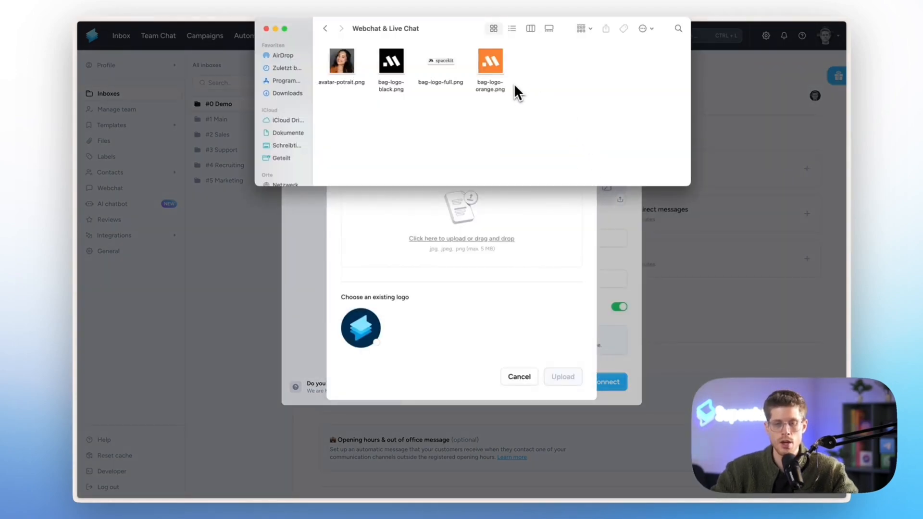
drag(483, 65, 471, 220)
click(439, 323)
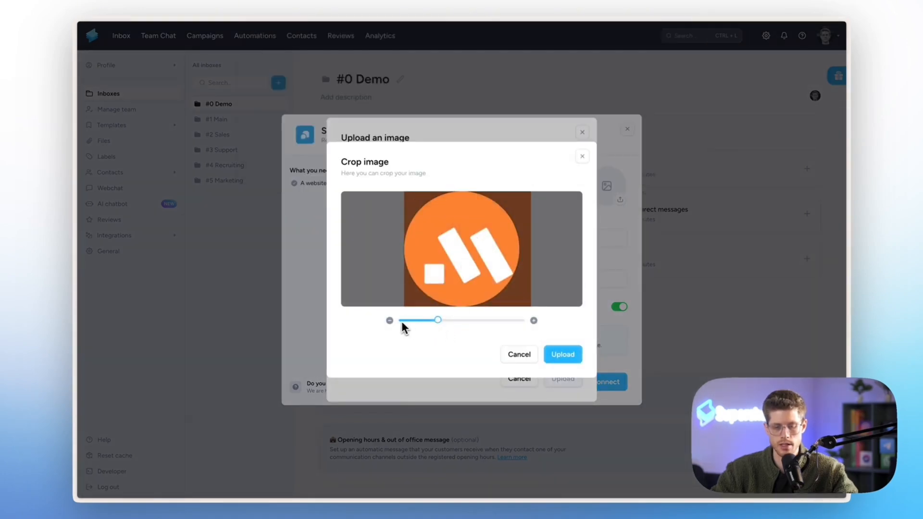
drag(438, 321, 389, 323)
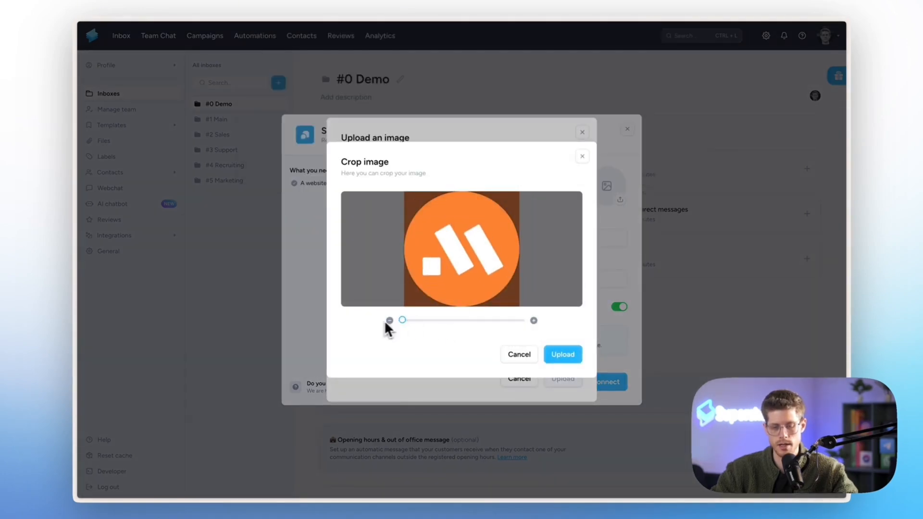
click(560, 356)
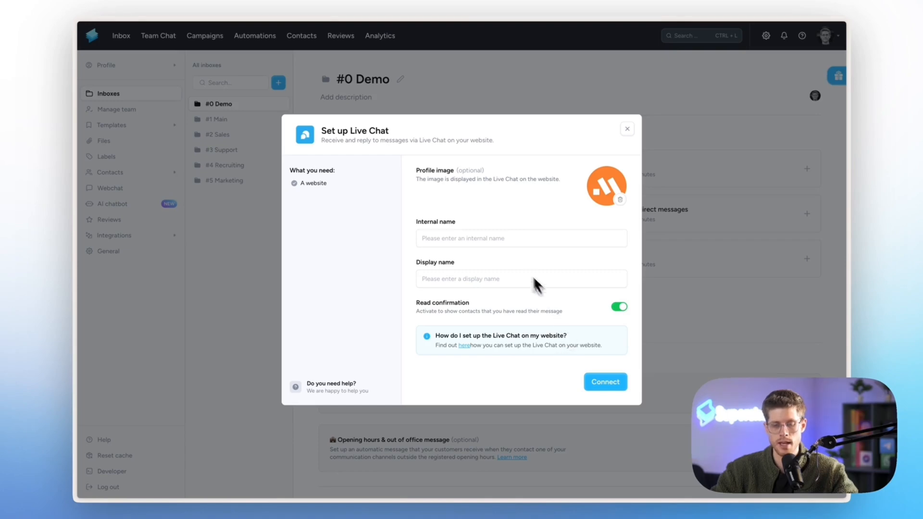
Set the Live Chat's internal name to 'Space Kit' using the autofill suggestion.
click(506, 242)
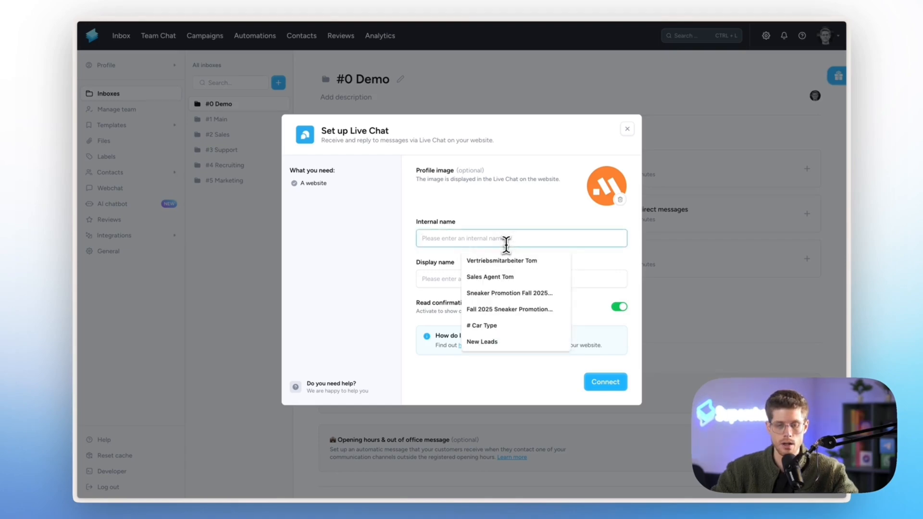
click(476, 215)
mouse_move(82, 319)
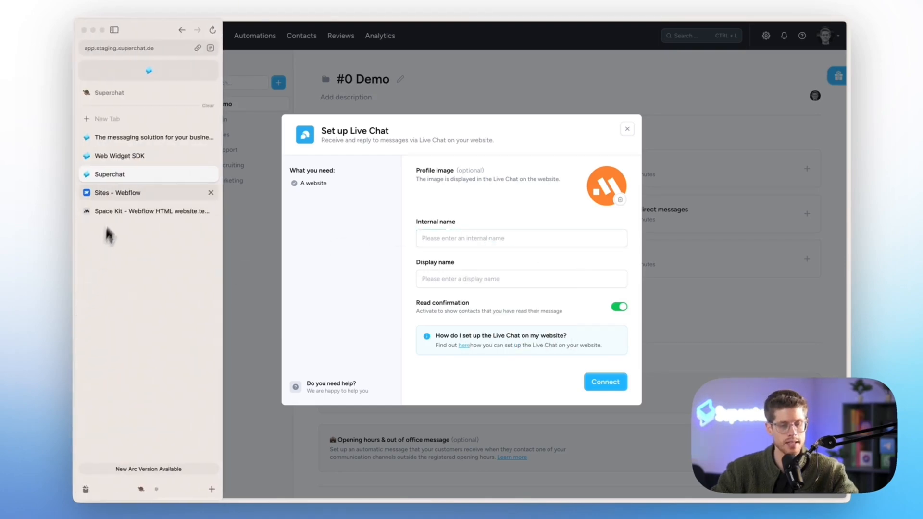
click(511, 237)
text(S)
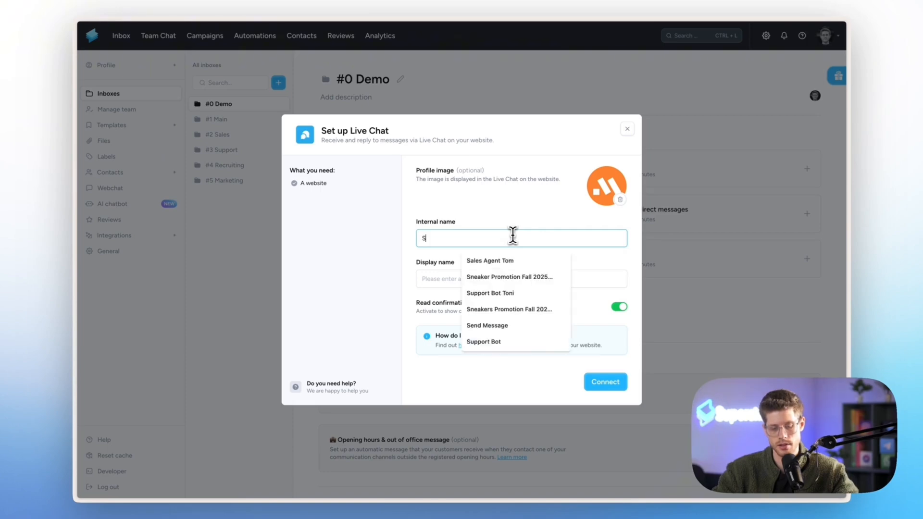
text(pace Kit)
click(496, 259)
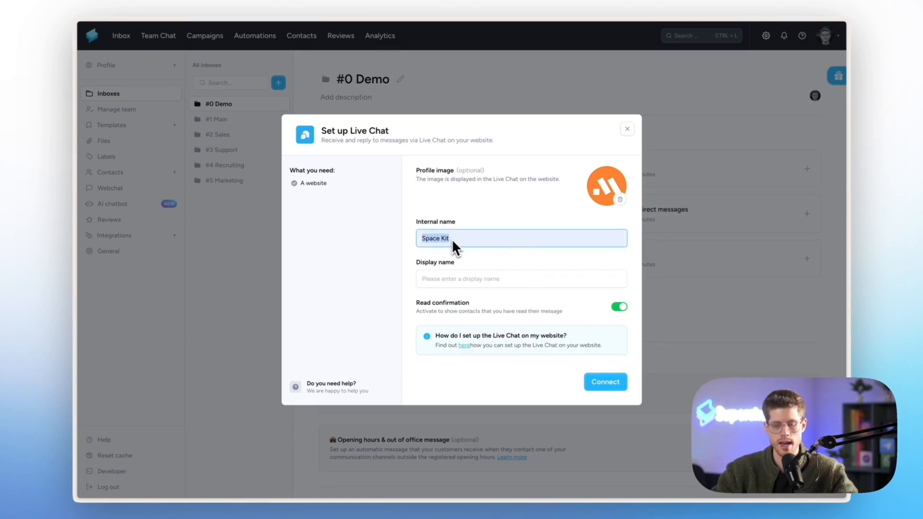
Set the display name to 'Space Kit' and connect the Live Chat channel.
click(456, 278)
click(480, 299)
click(478, 266)
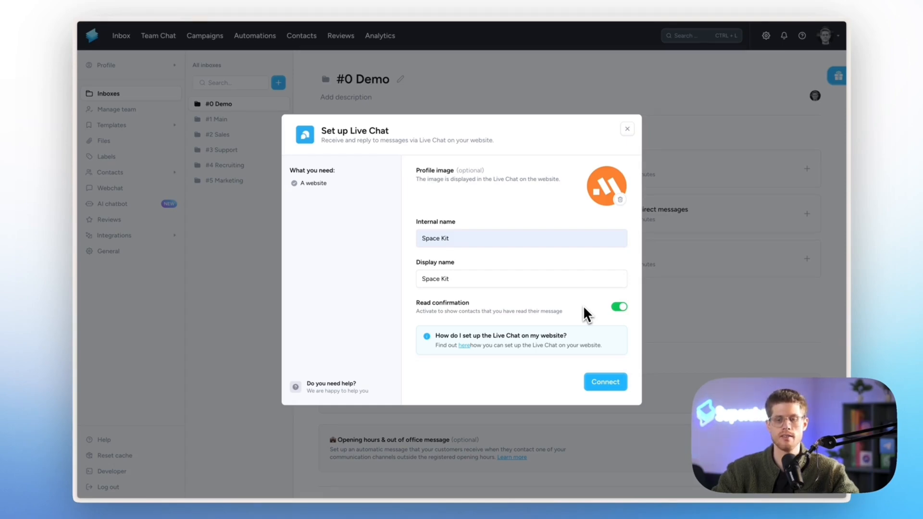
click(595, 379)
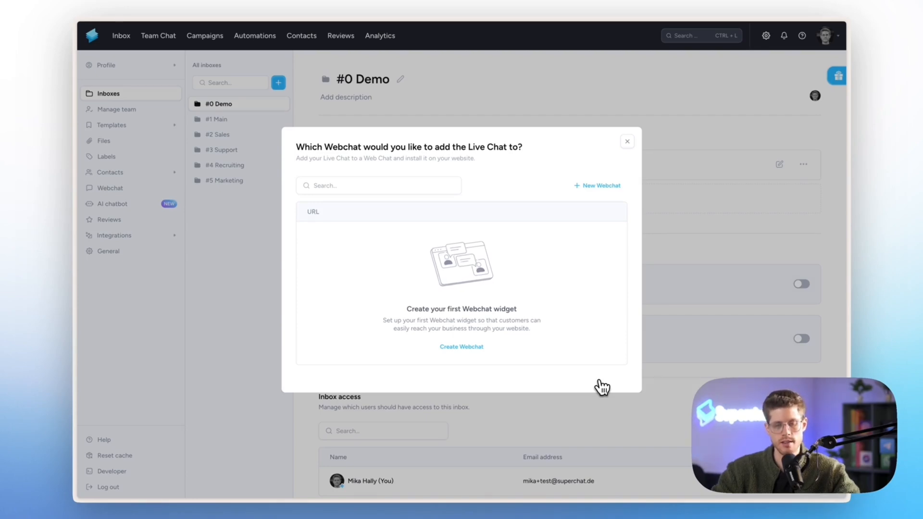
click(481, 346)
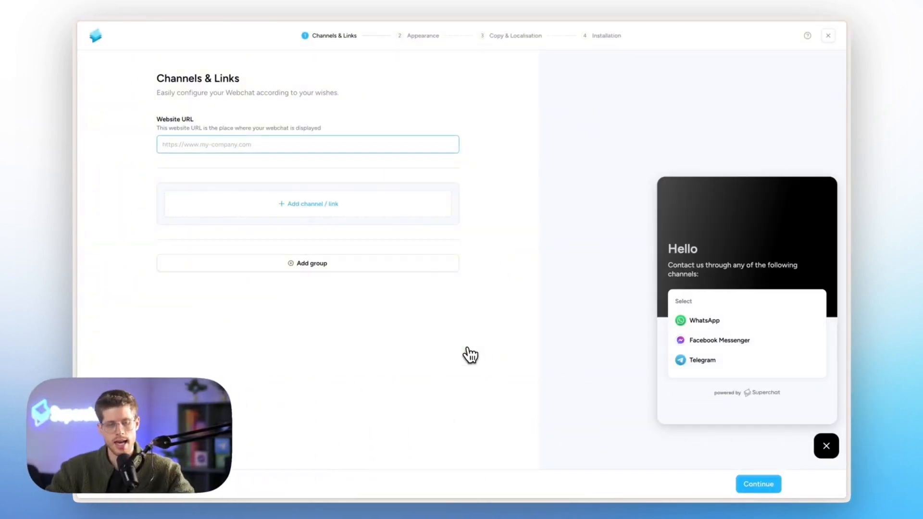
mouse_move(77, 297)
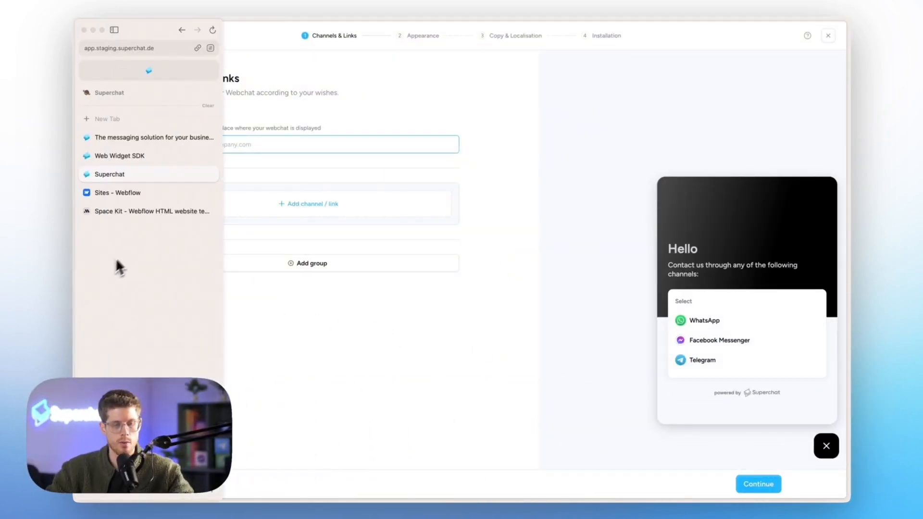
click(144, 212)
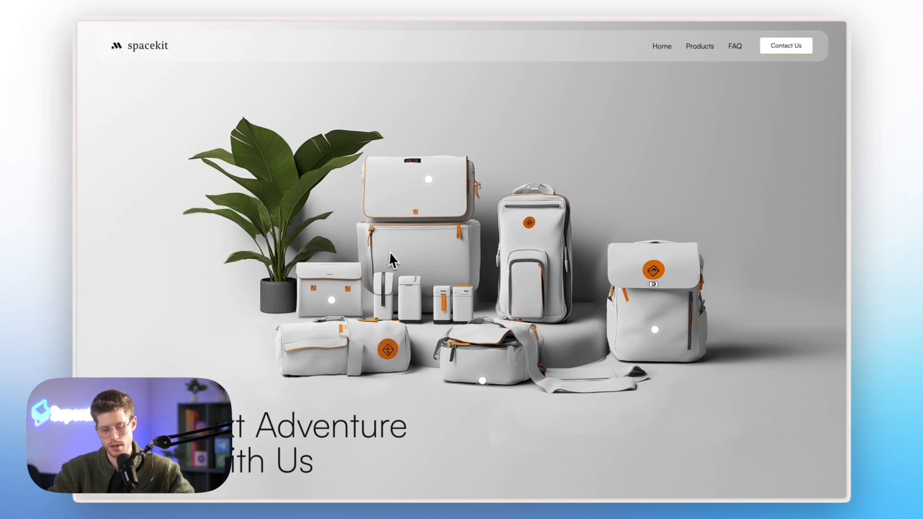
key(super+shift+c)
mouse_move(78, 157)
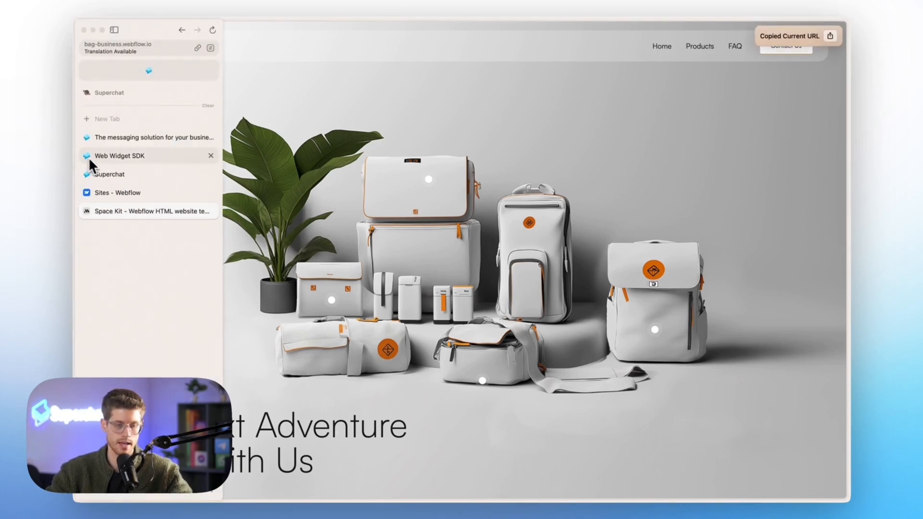
click(103, 175)
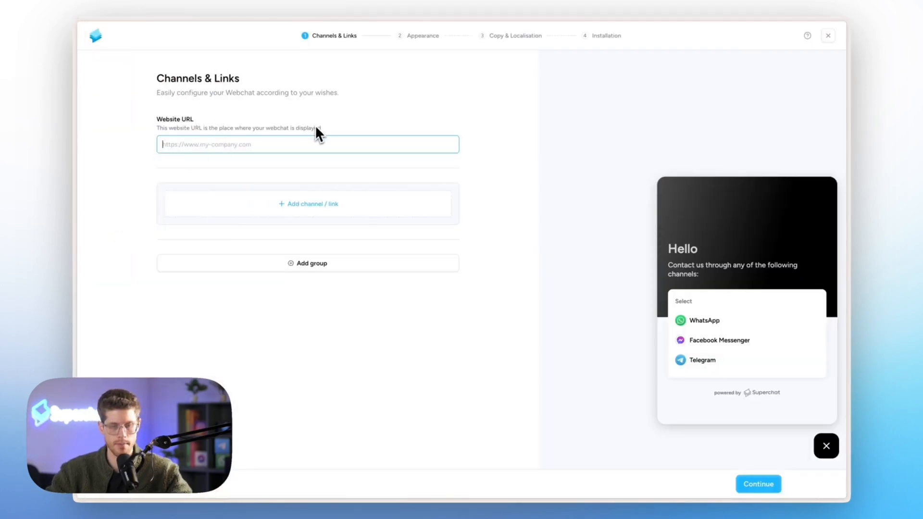
key(super+v)
click(317, 126)
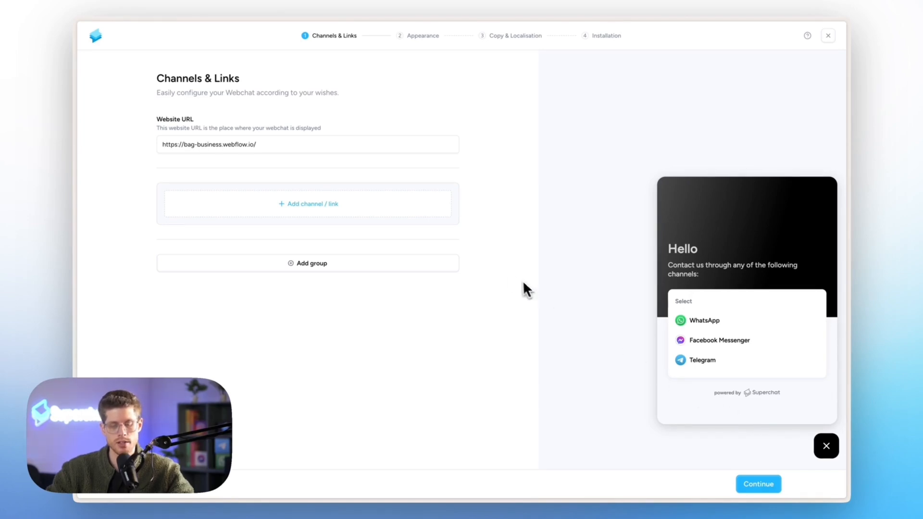
Add the HitchFree, Space Kit, superchatberlin_bot and Zentrale Nummer channels to the Webchat.
click(369, 220)
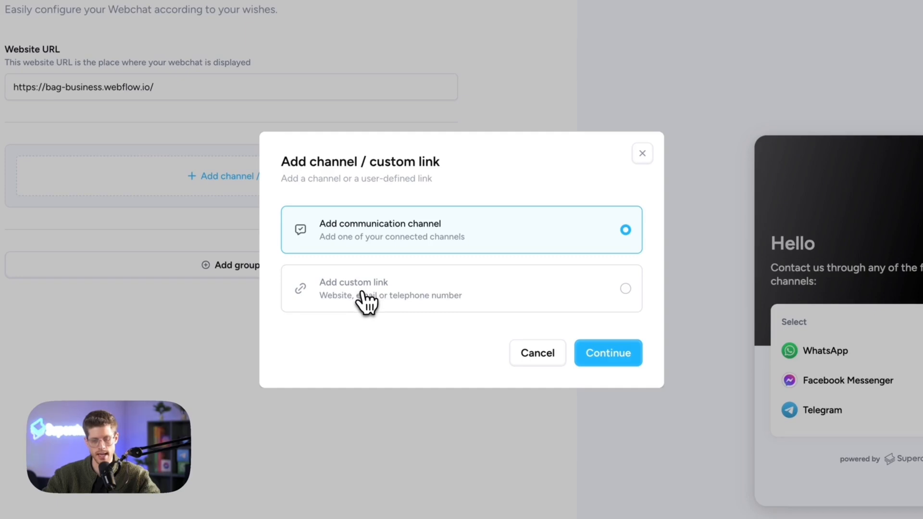
click(610, 351)
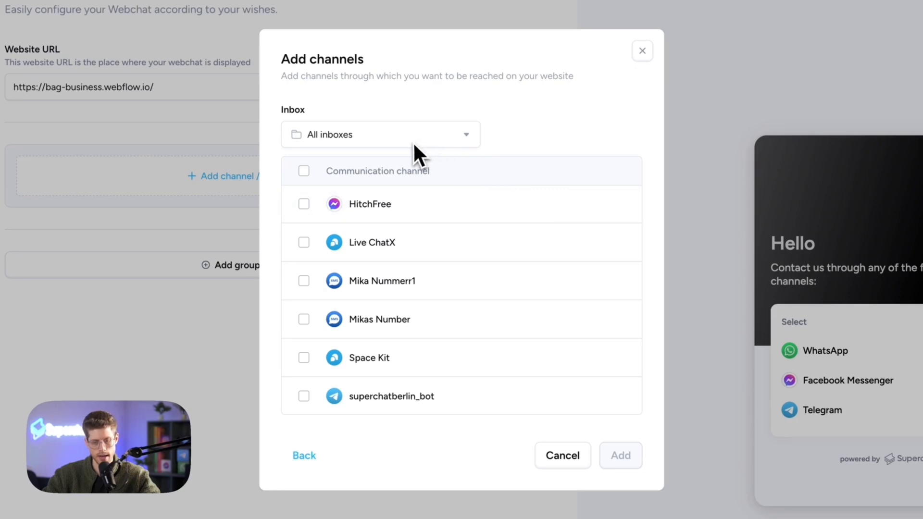
click(462, 212)
scroll(490, 310, down, 3)
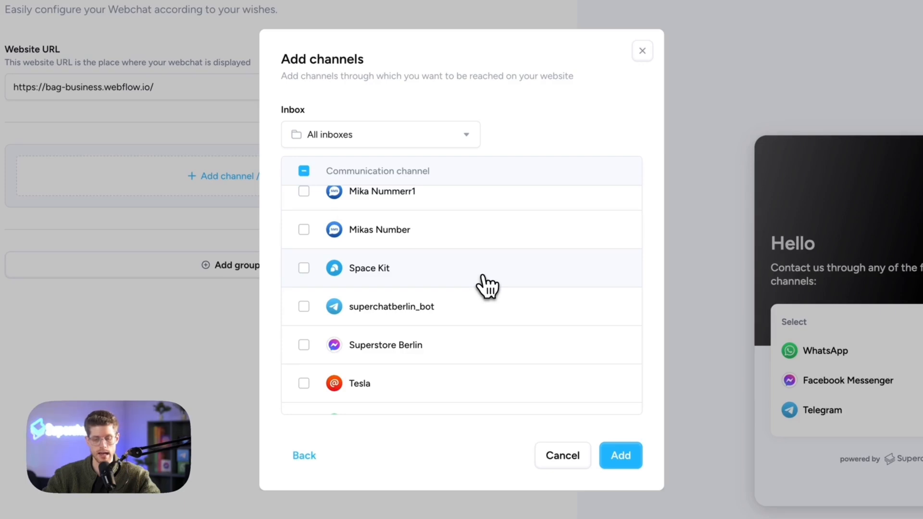
click(412, 283)
scroll(417, 283, down, 2)
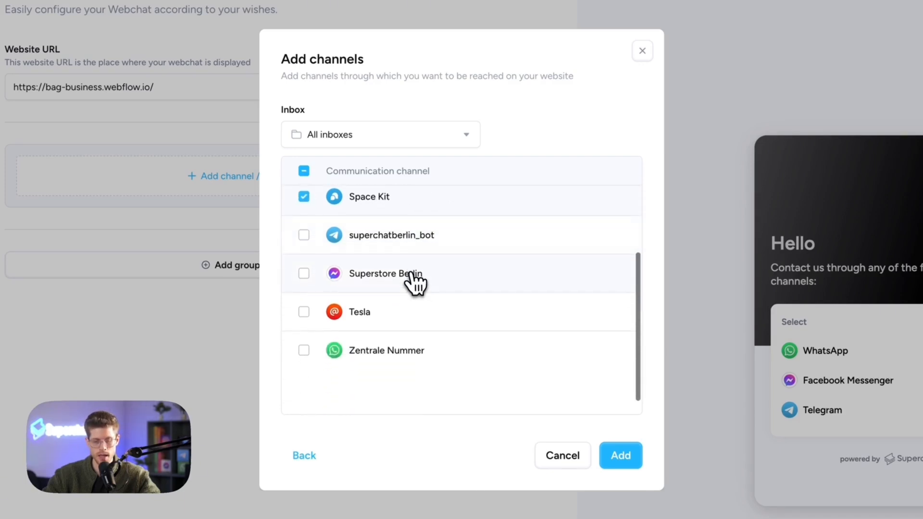
click(465, 250)
click(434, 355)
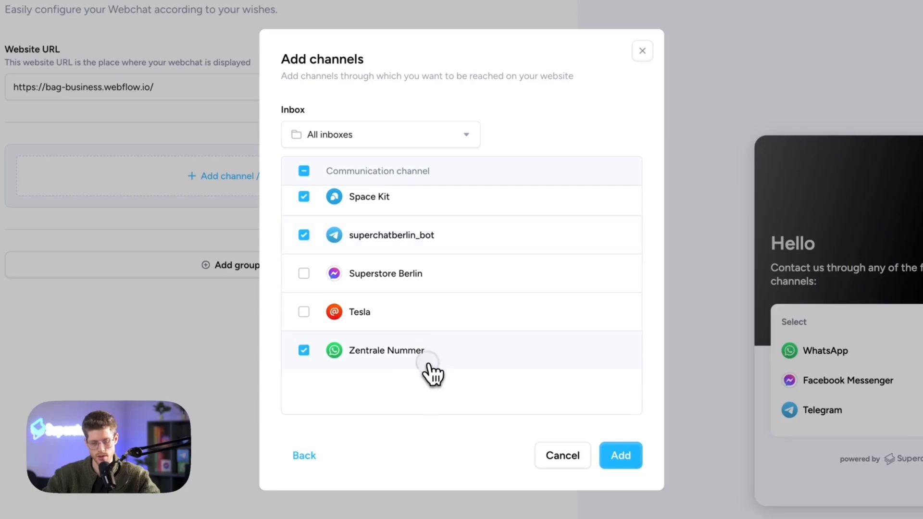
click(607, 457)
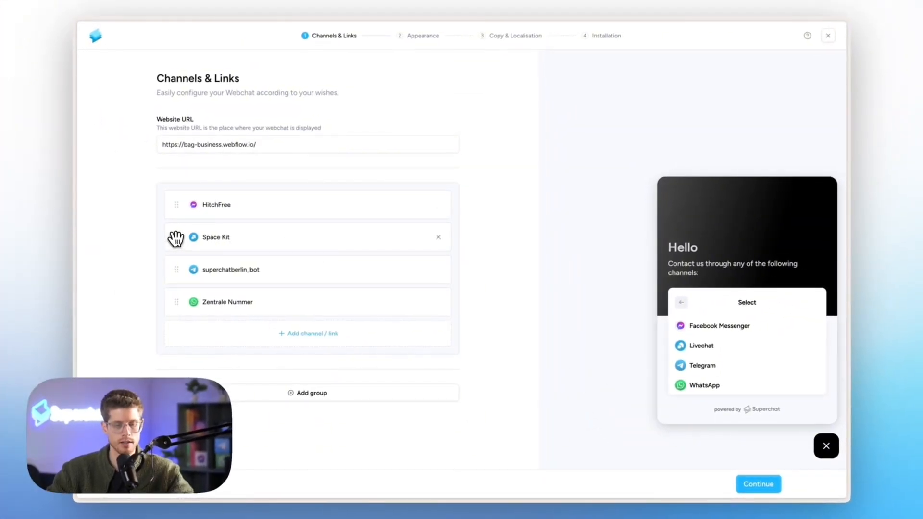
Reorder the channels so Space Kit is first and Zentrale Nummer second.
drag(175, 238, 175, 210)
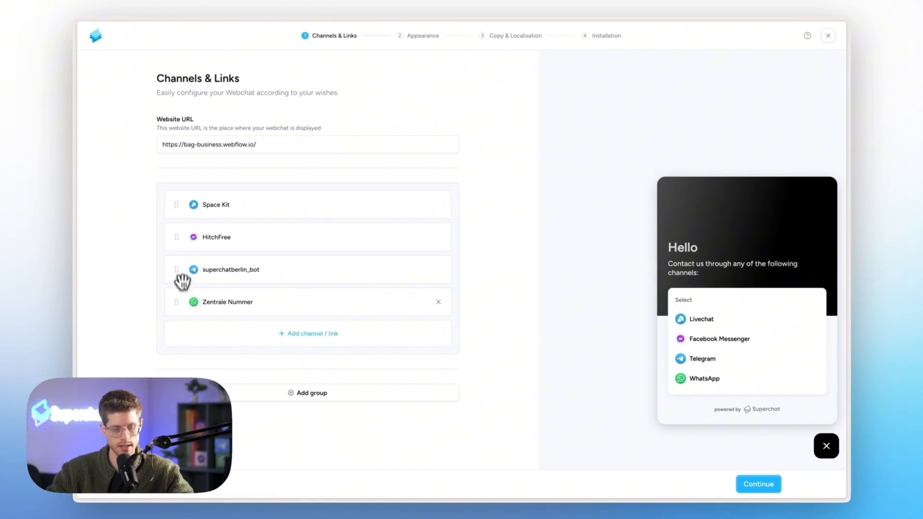
drag(177, 301, 182, 255)
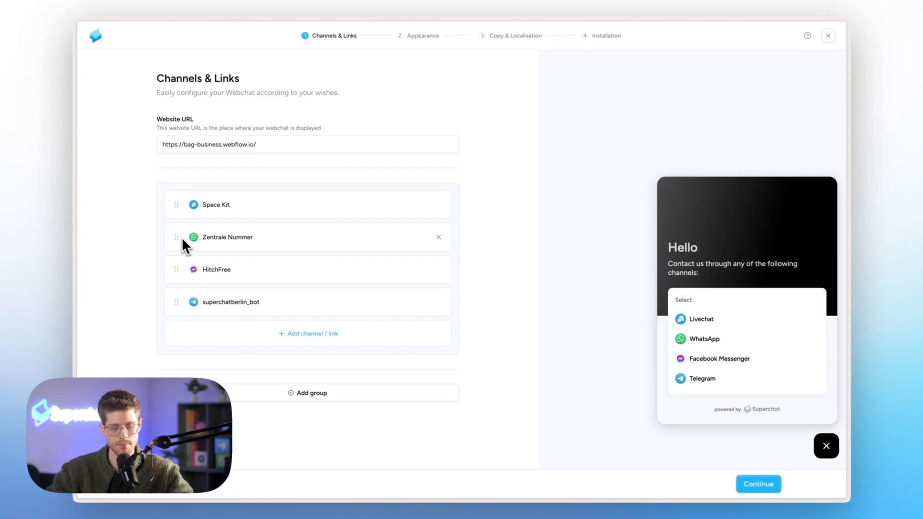
click(331, 333)
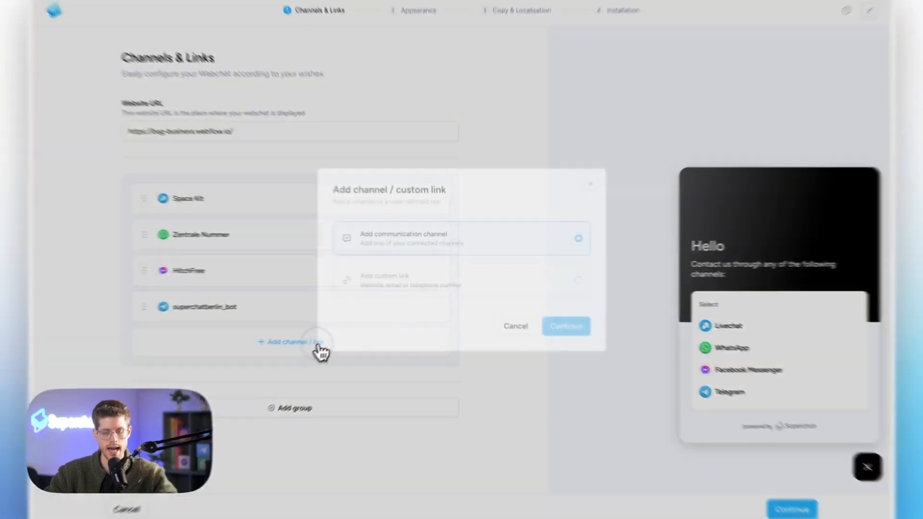
Choose a custom link of type Phone number for the Webchat.
click(438, 289)
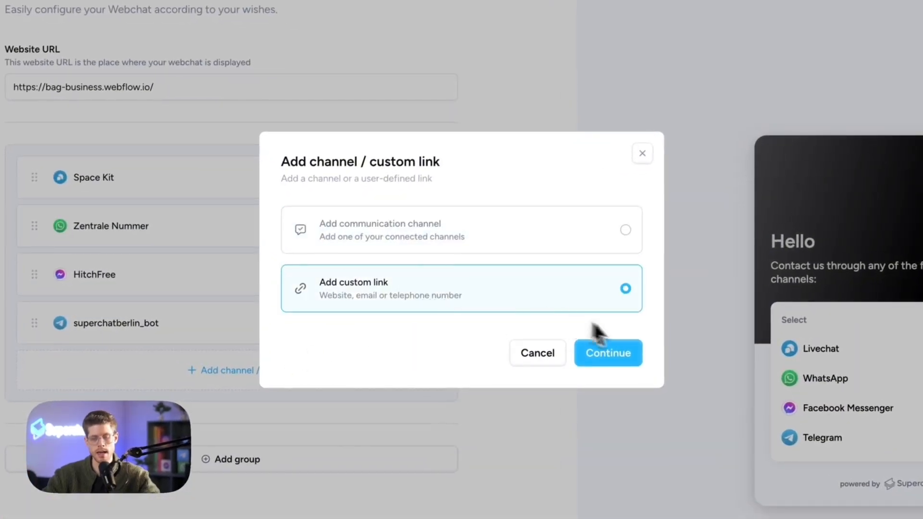
click(636, 354)
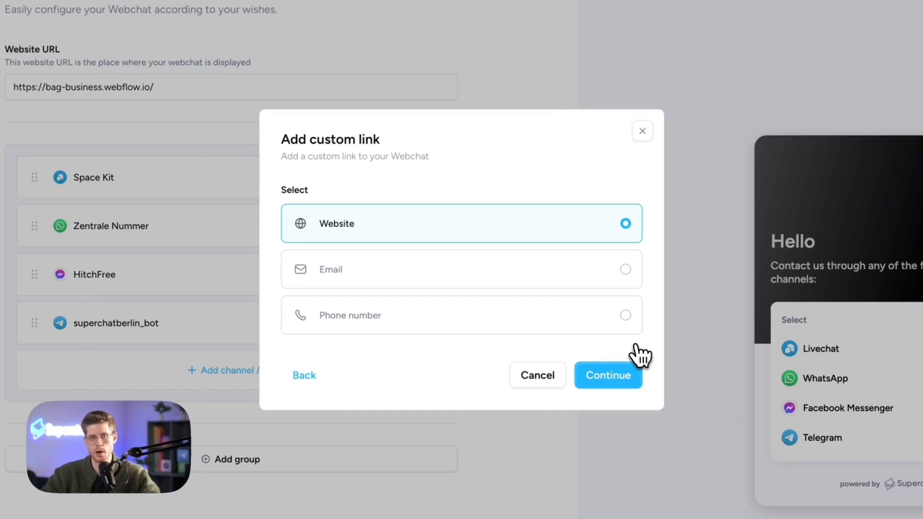
click(509, 275)
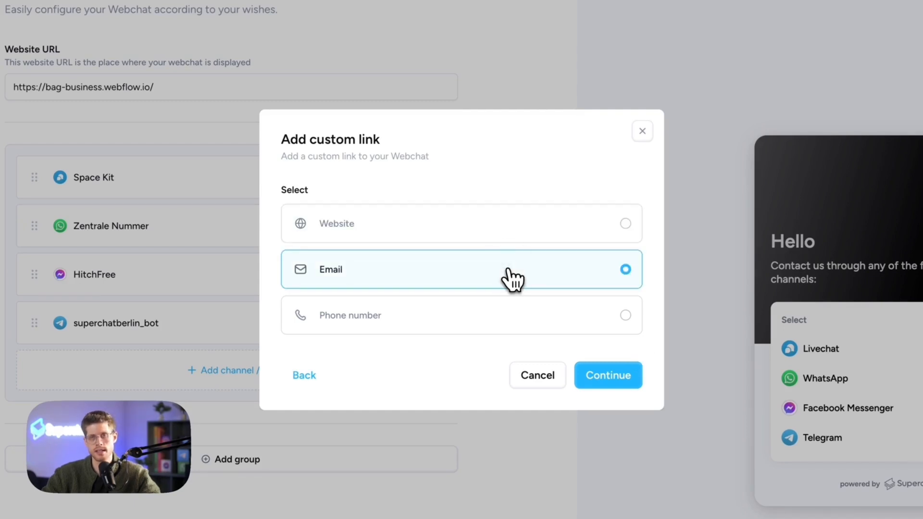
click(473, 321)
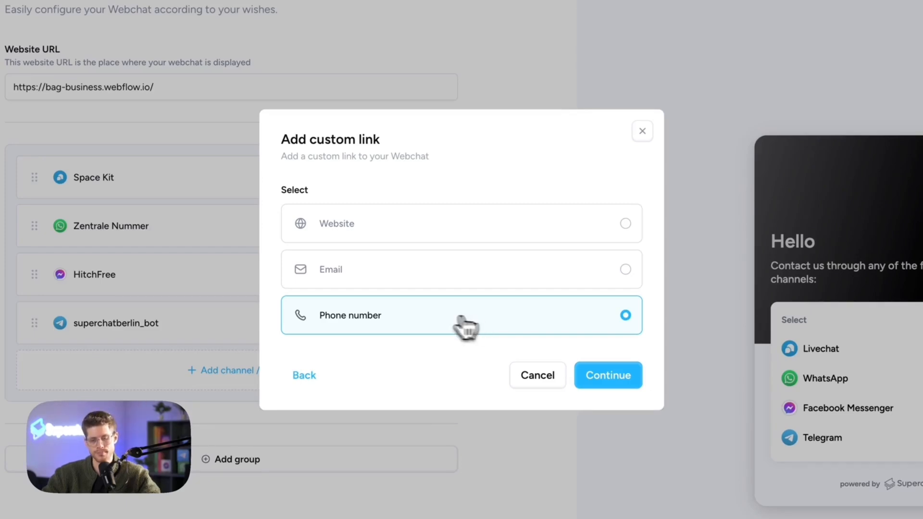
click(620, 375)
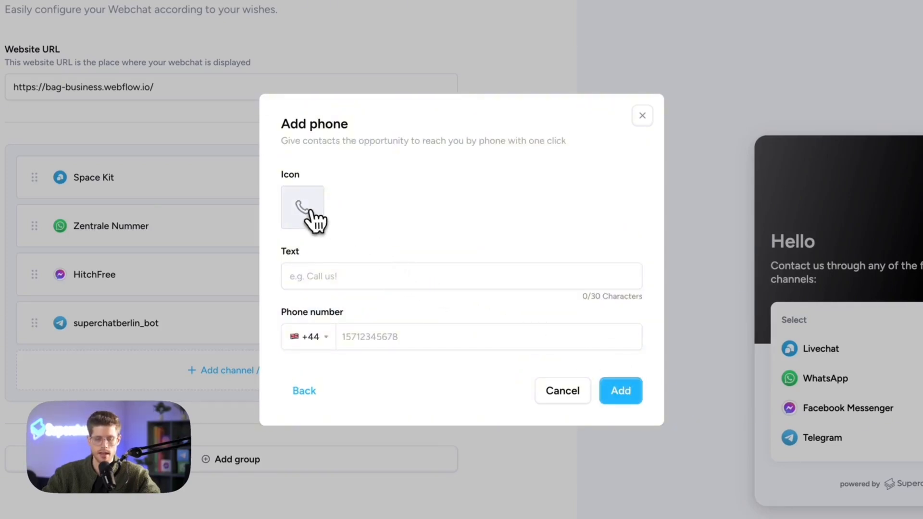
Add a 'Call us' phone link with a +49 Germany number, then split channels into groups.
click(327, 277)
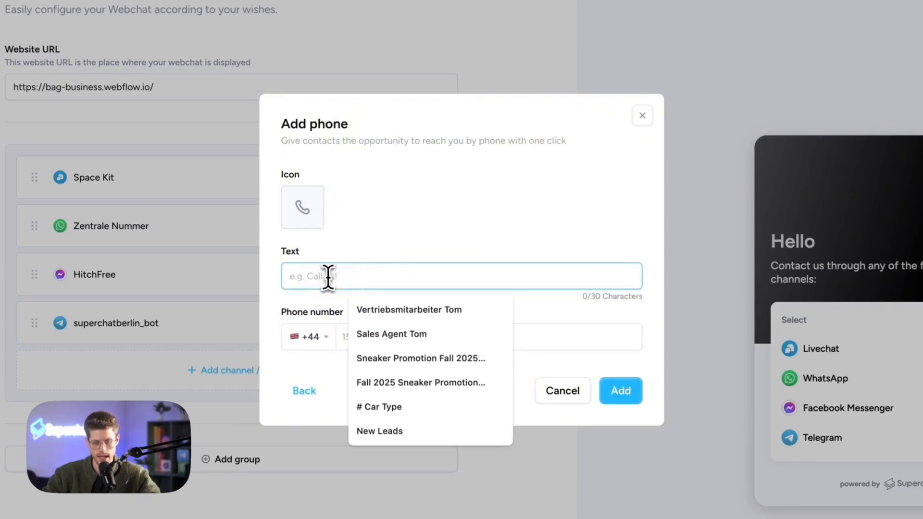
text(Call us)
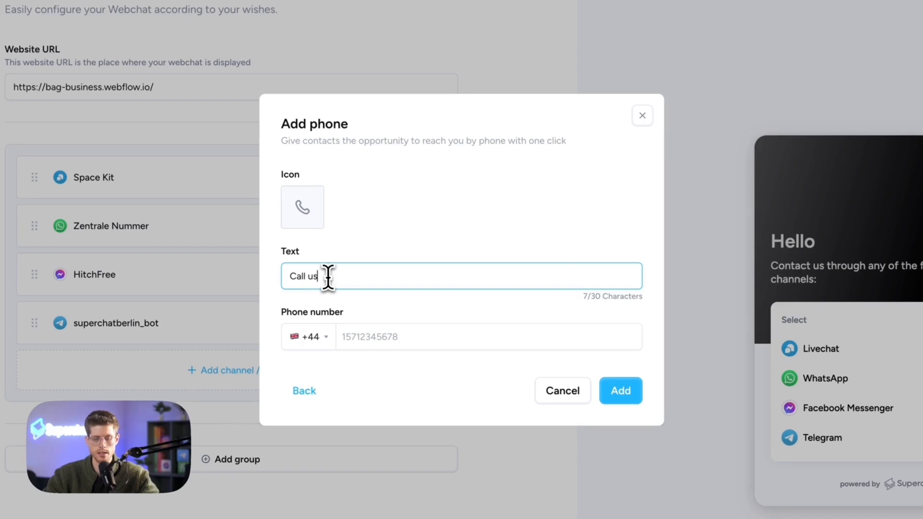
click(317, 338)
text(ger)
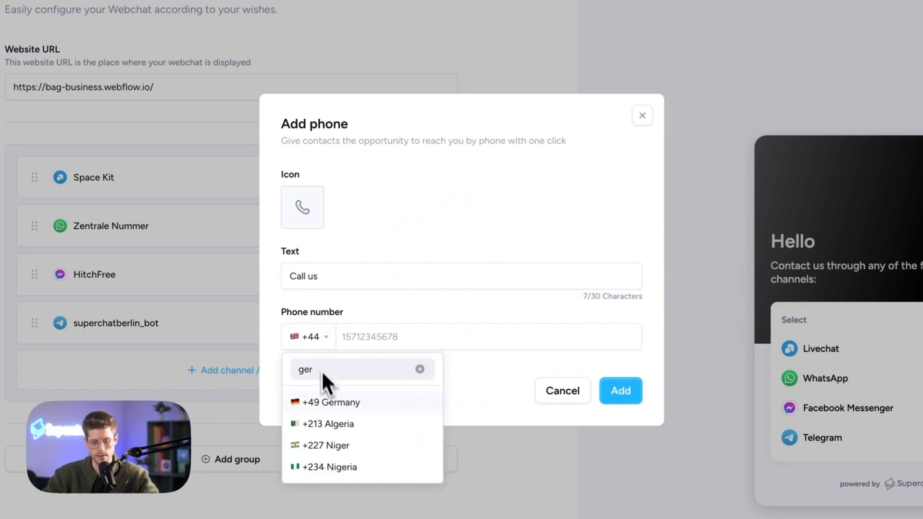
click(330, 402)
click(389, 336)
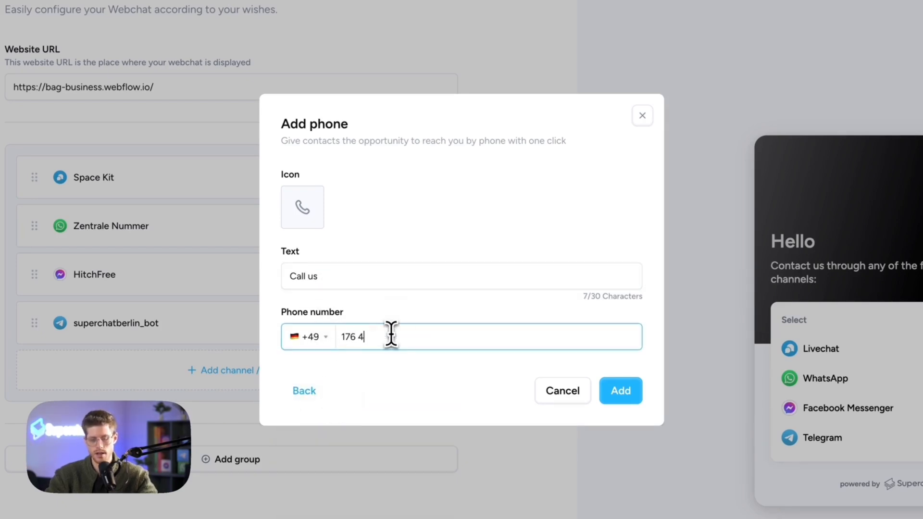
click(632, 400)
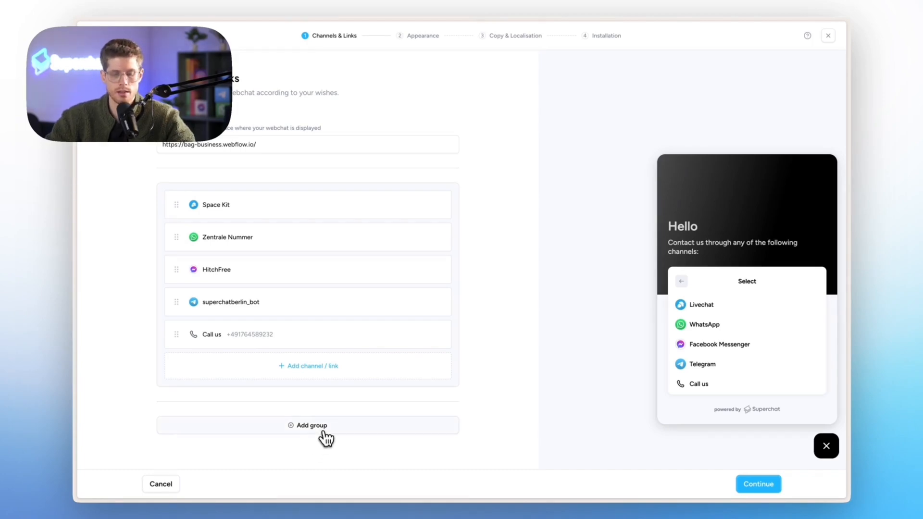
click(326, 425)
Rename the first group to London with a location-pin icon.
click(242, 215)
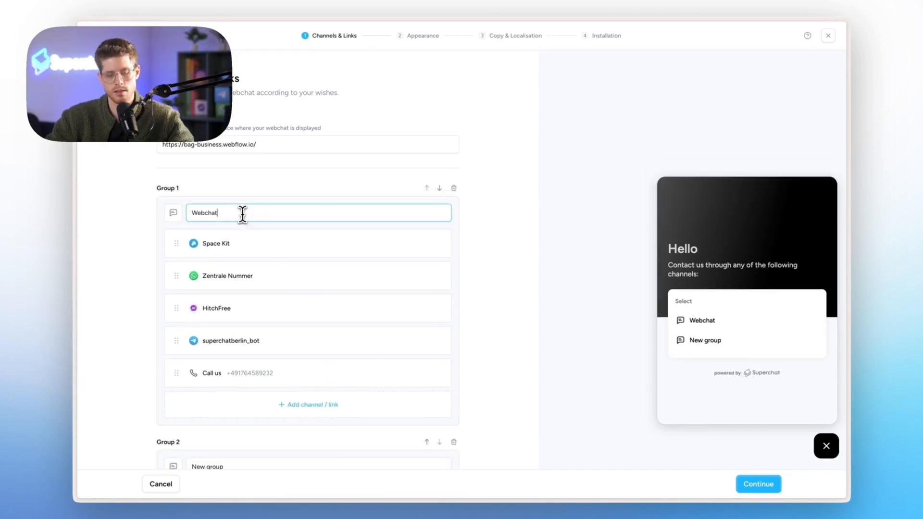
double_click(243, 214)
text(London)
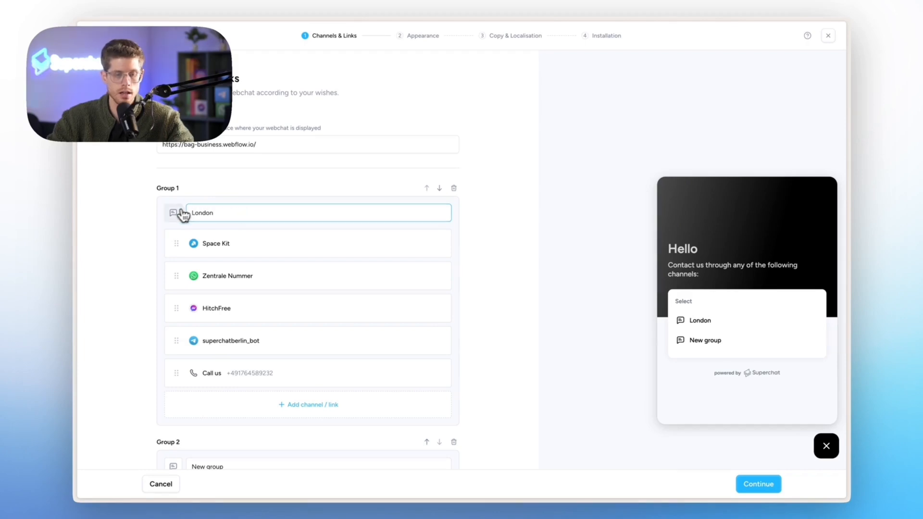
click(172, 214)
click(235, 327)
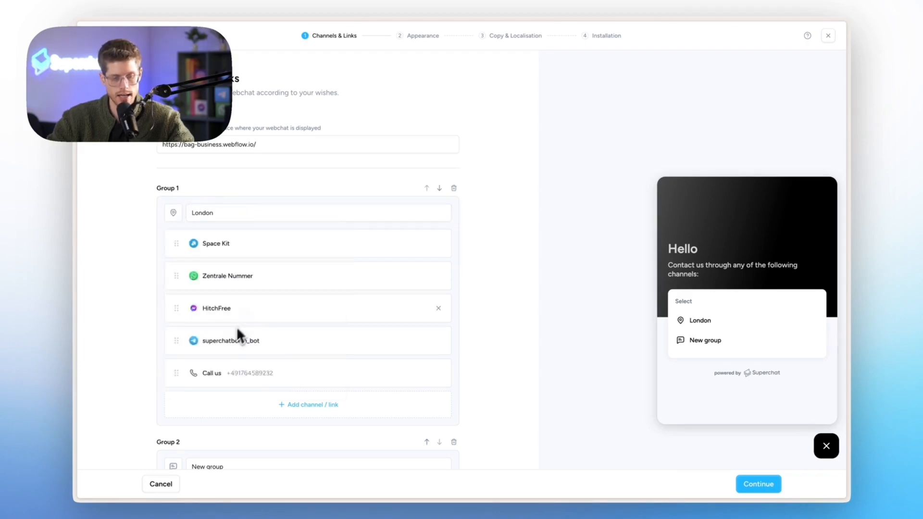
Rename the second group to Manchester with a pin icon, then delete it and continue.
scroll(307, 219, down, 2)
scroll(308, 221, down, 2)
triple_click(250, 349)
text(Man)
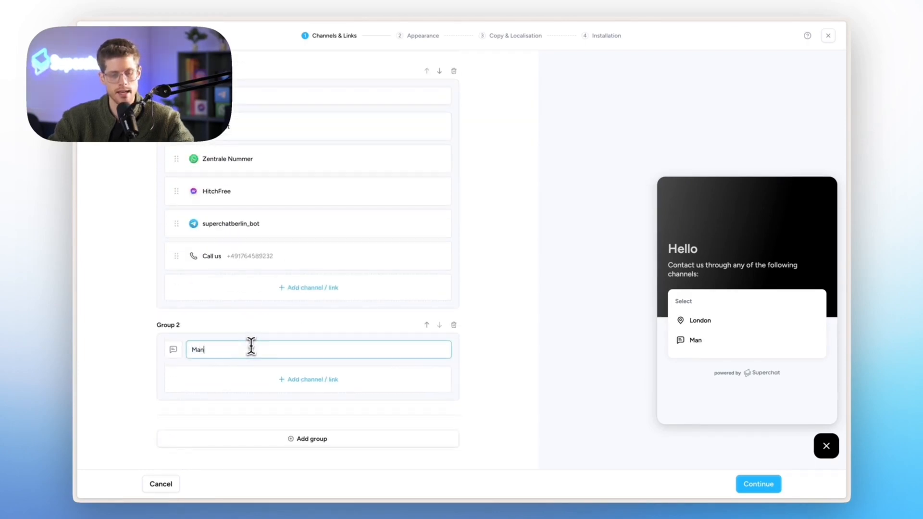
text(chester)
click(173, 350)
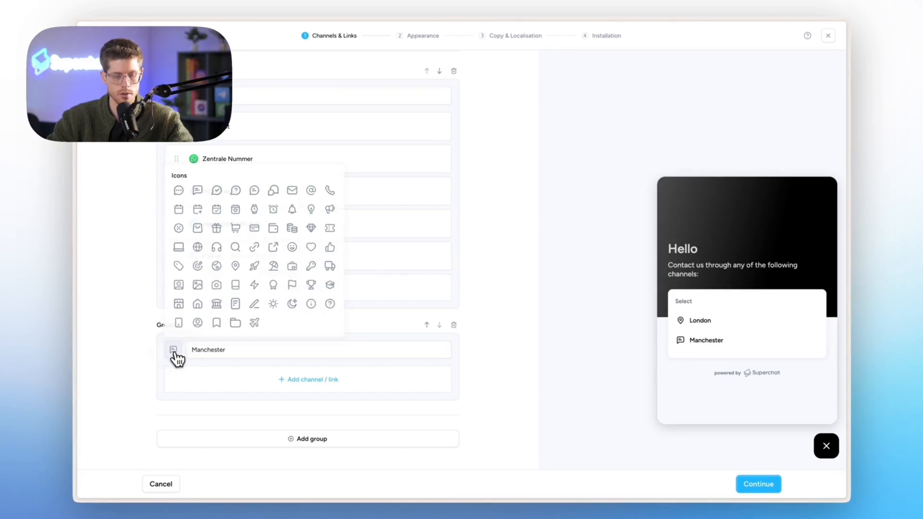
click(238, 265)
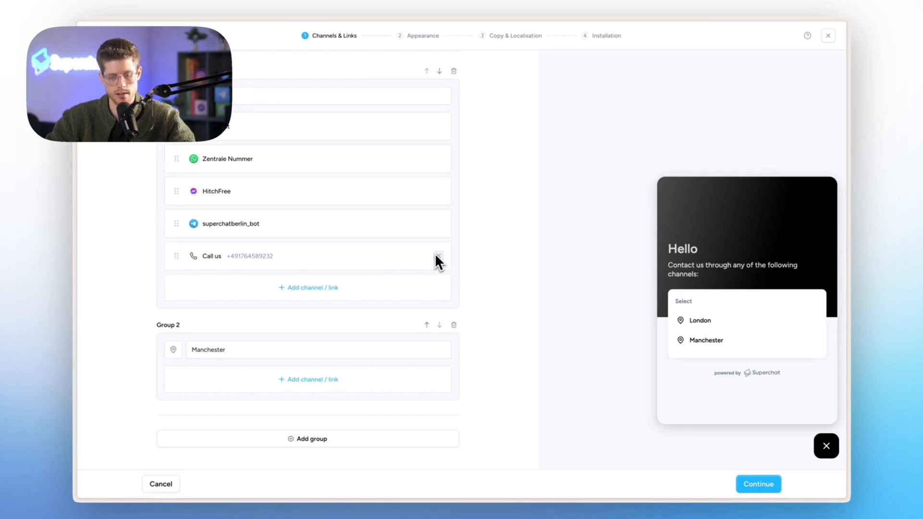
click(454, 325)
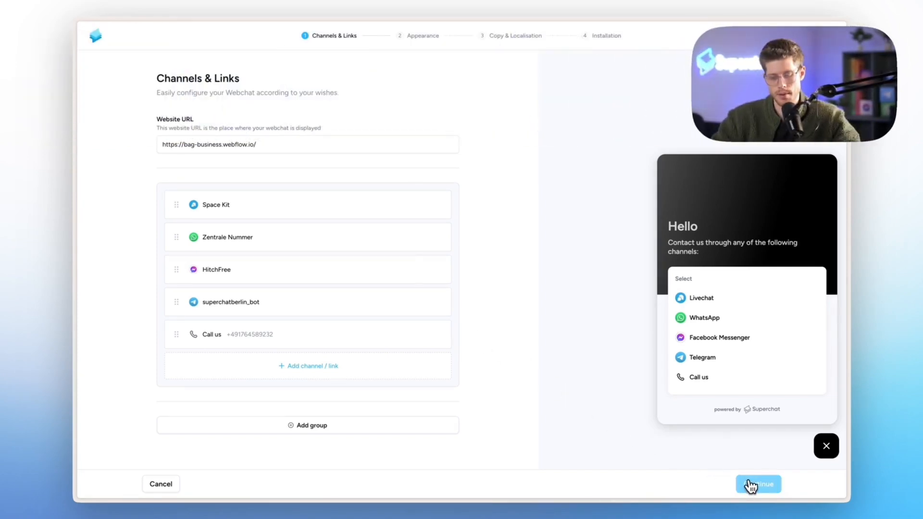
click(749, 486)
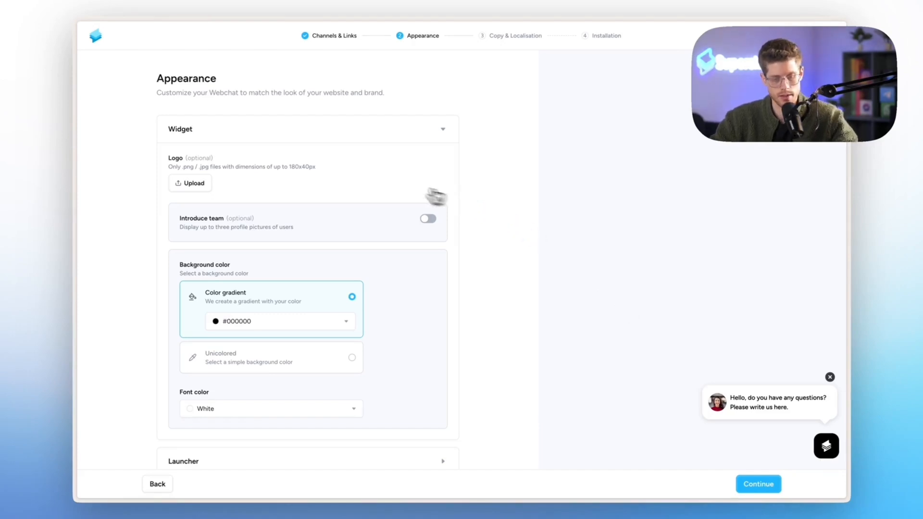
Upload bag-logo-full.png from Finder as the Webchat widget's logo.
click(195, 187)
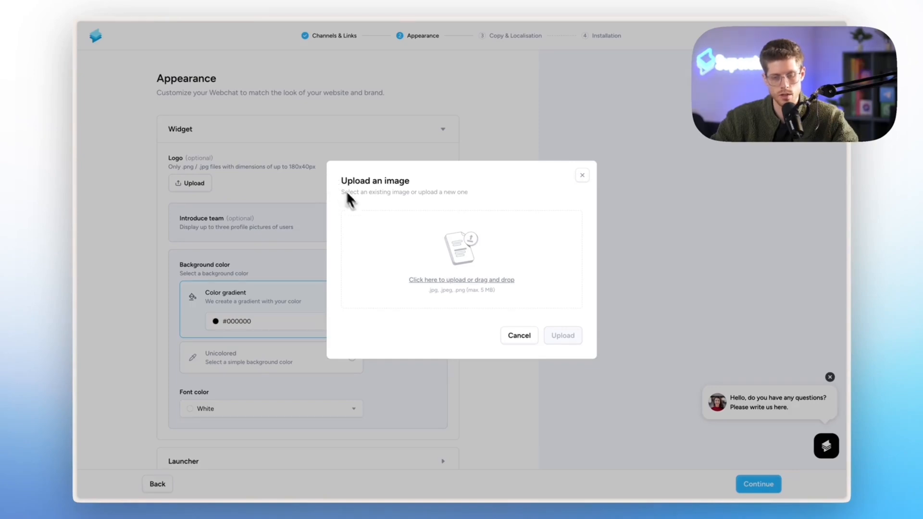
key(alt+space)
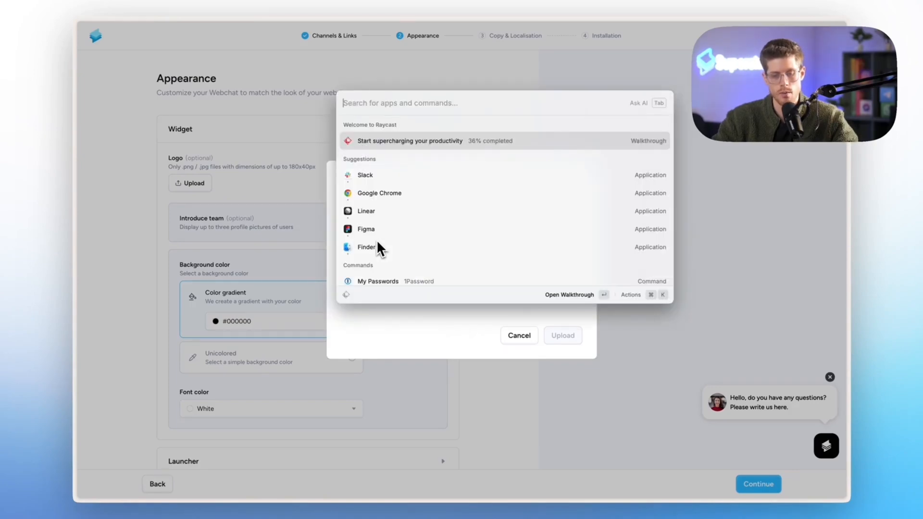
text(fin)
key(Return)
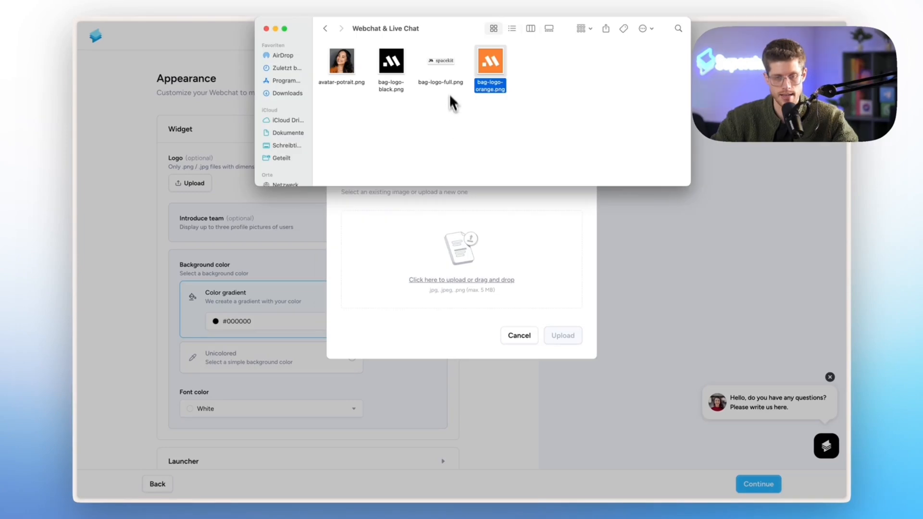
click(441, 68)
drag(433, 61, 439, 246)
click(469, 354)
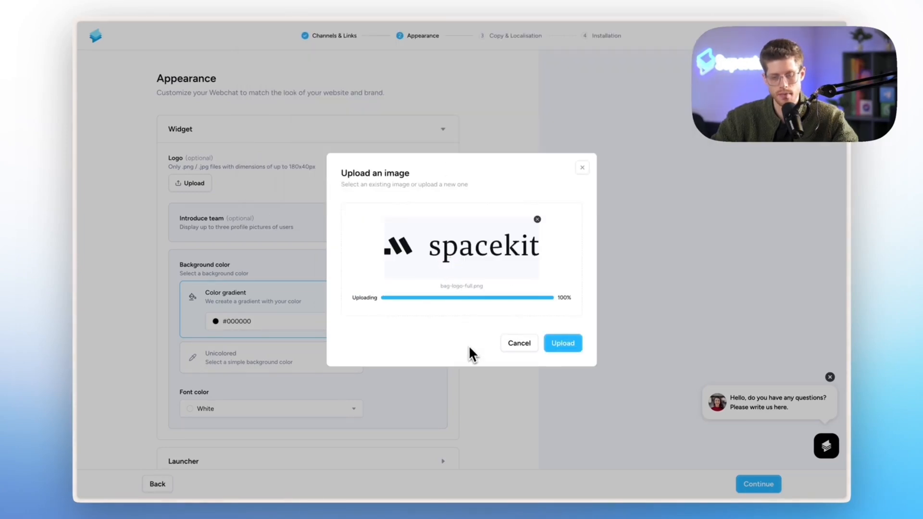
click(565, 348)
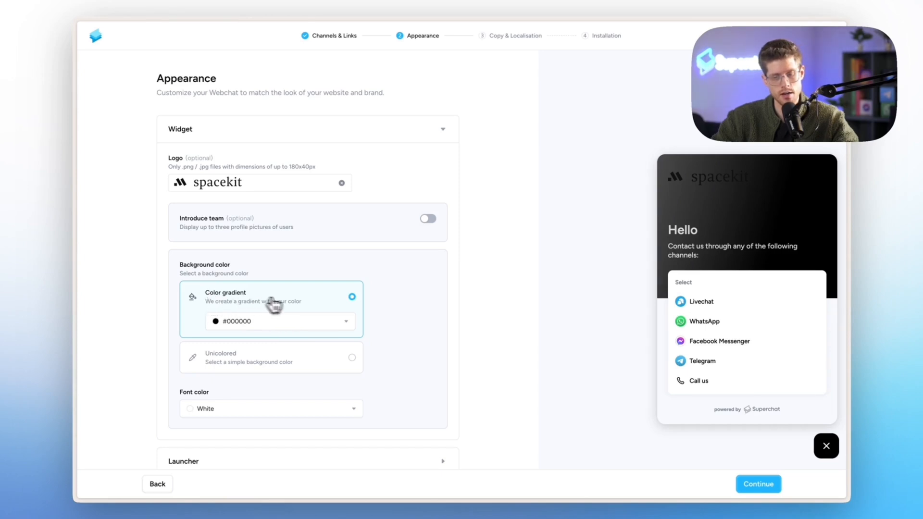
Set the widget's colour gradient background to light grey #e5e7eb, keeping black text.
click(231, 361)
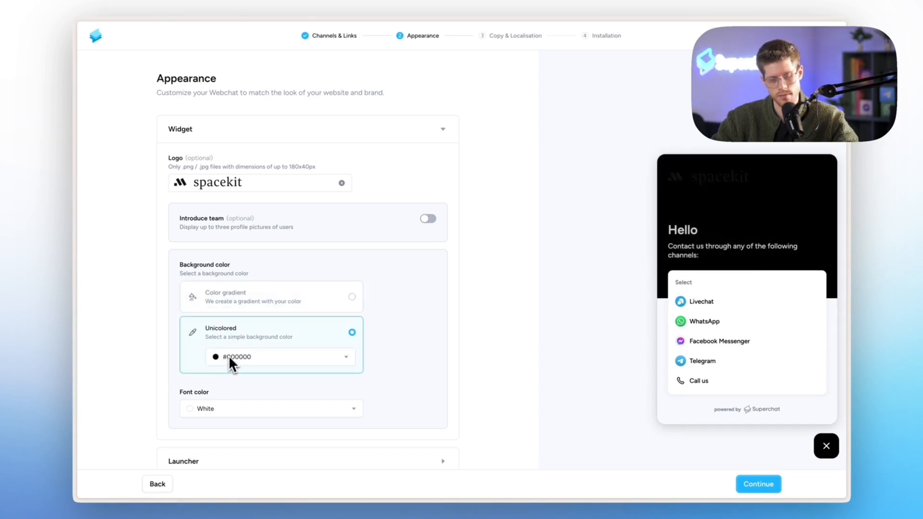
click(270, 310)
click(322, 319)
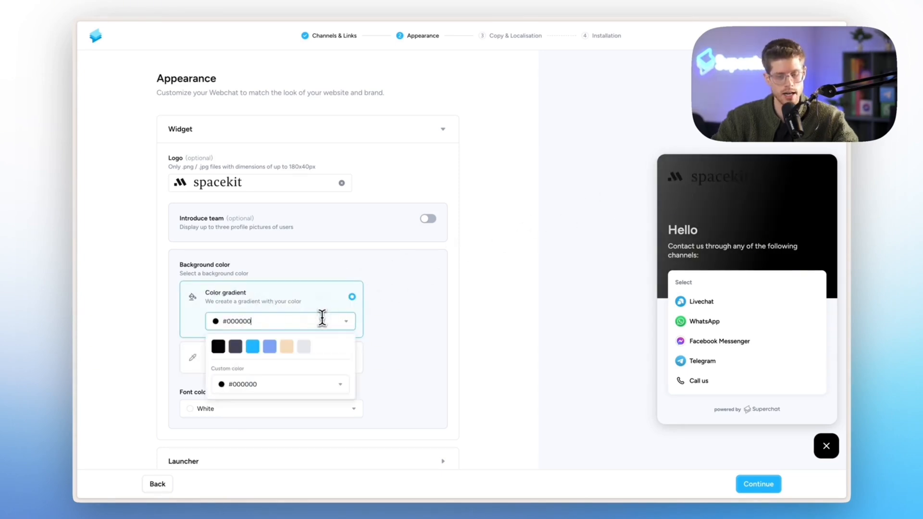
click(304, 346)
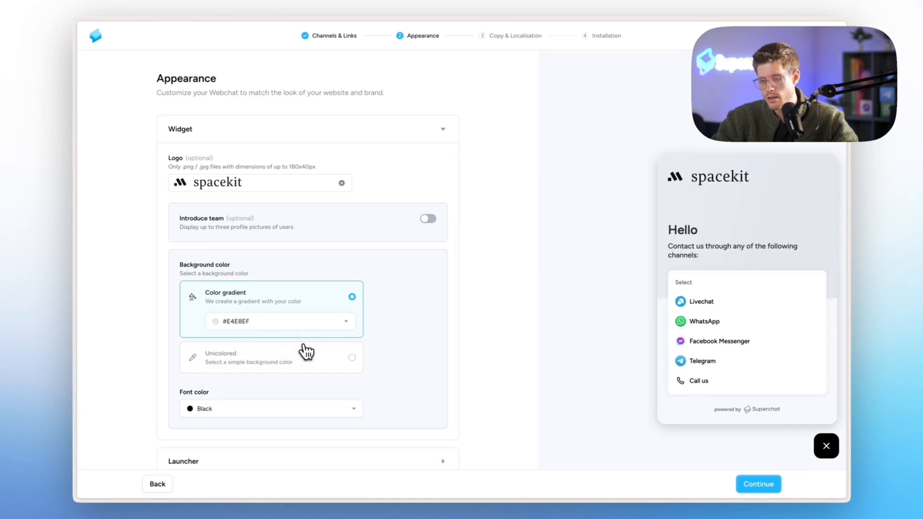
click(214, 325)
click(220, 384)
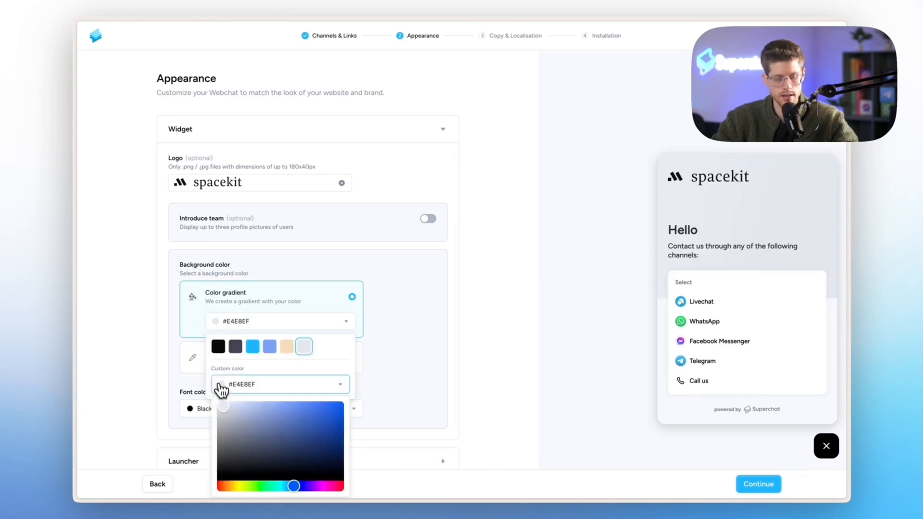
drag(221, 403, 220, 408)
click(390, 307)
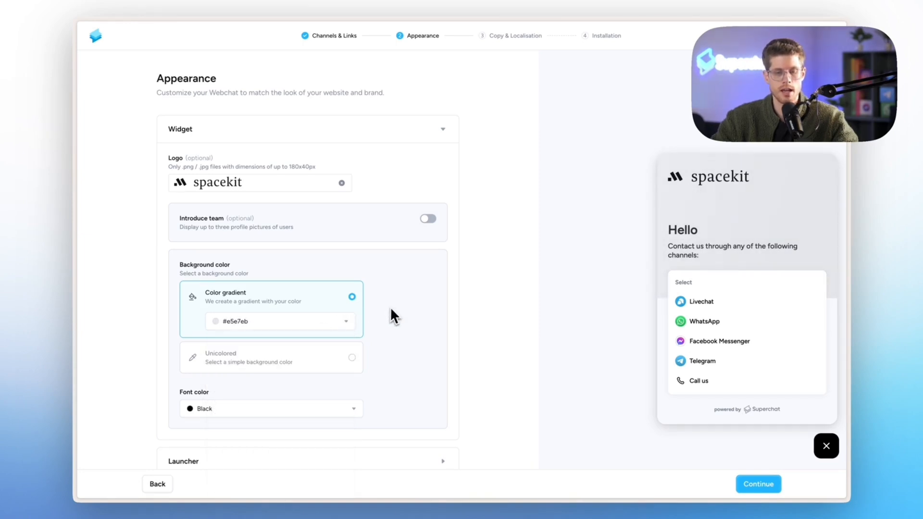
Turn on Introduce team and show User 1 and yourself as the two team members.
click(429, 221)
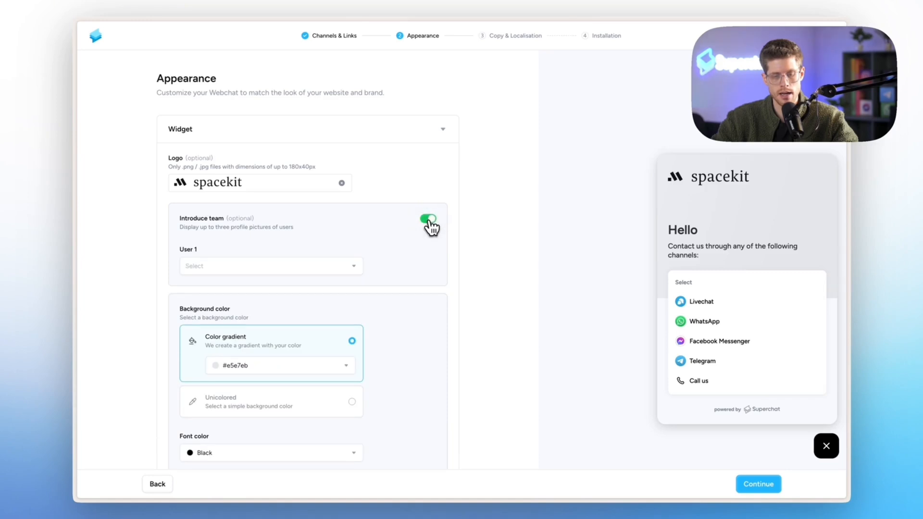
click(270, 268)
click(257, 311)
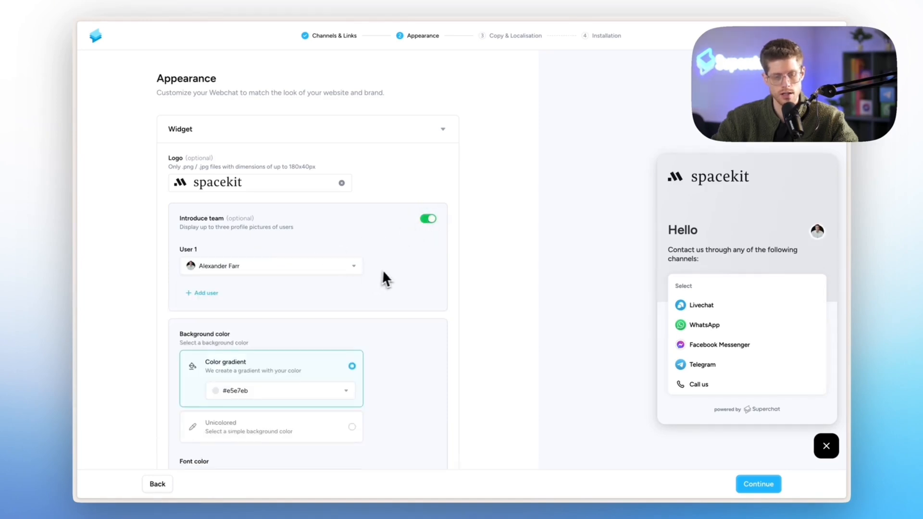
click(202, 295)
click(207, 310)
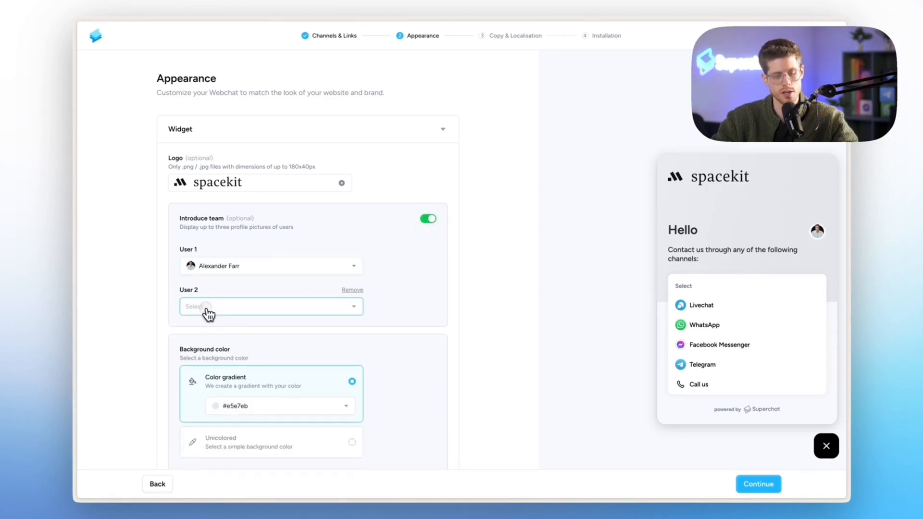
scroll(220, 384, down, 2)
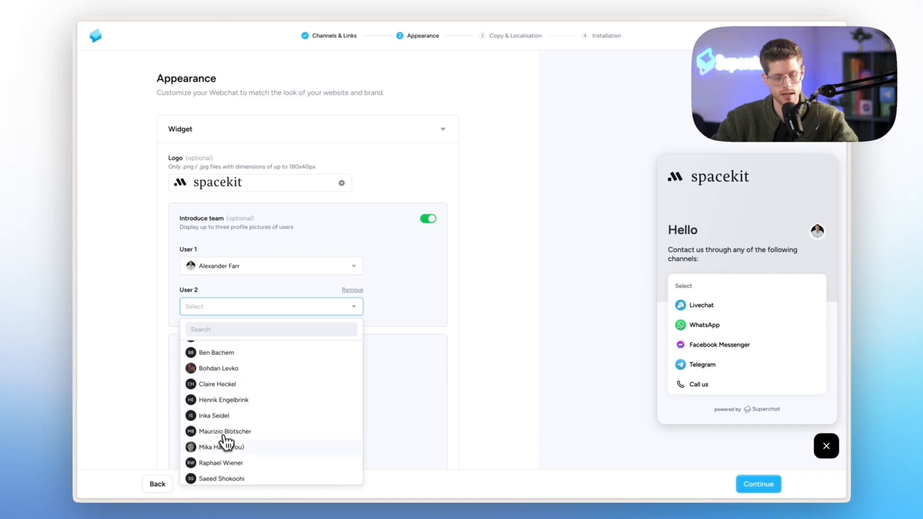
click(223, 443)
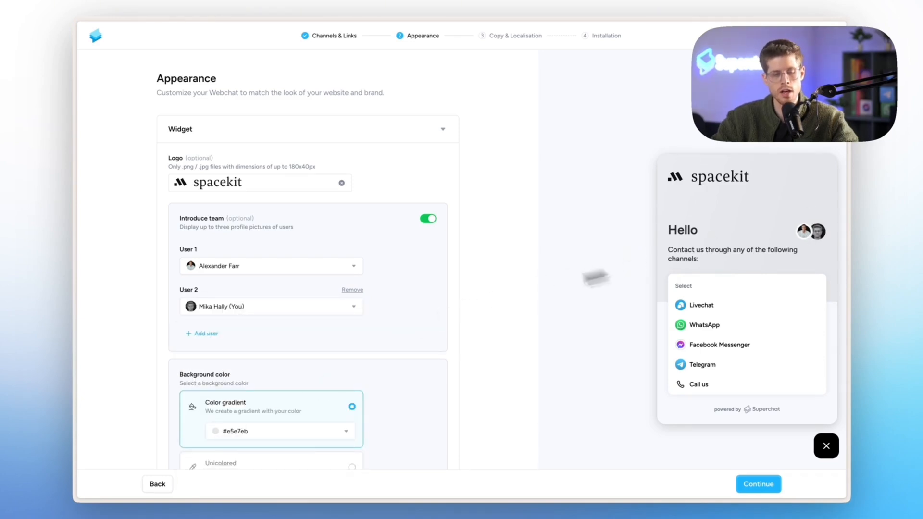
Keep the widget font colour Black and expand the Launcher settings.
scroll(442, 320, down, 4)
click(287, 347)
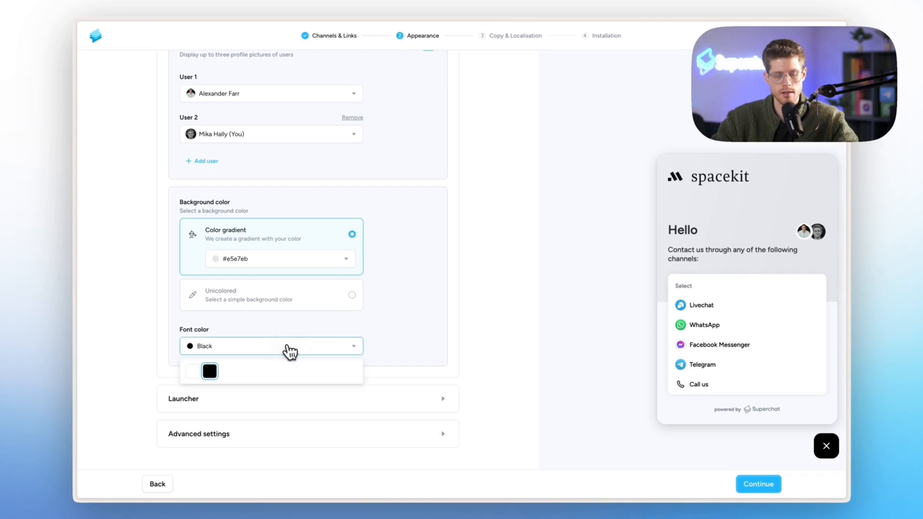
click(195, 371)
click(207, 350)
click(209, 374)
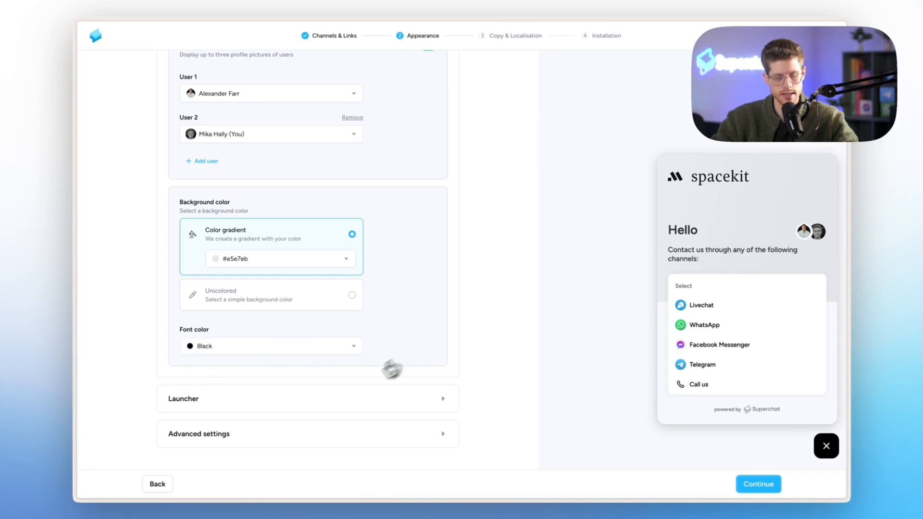
click(330, 404)
scroll(330, 404, down, 5)
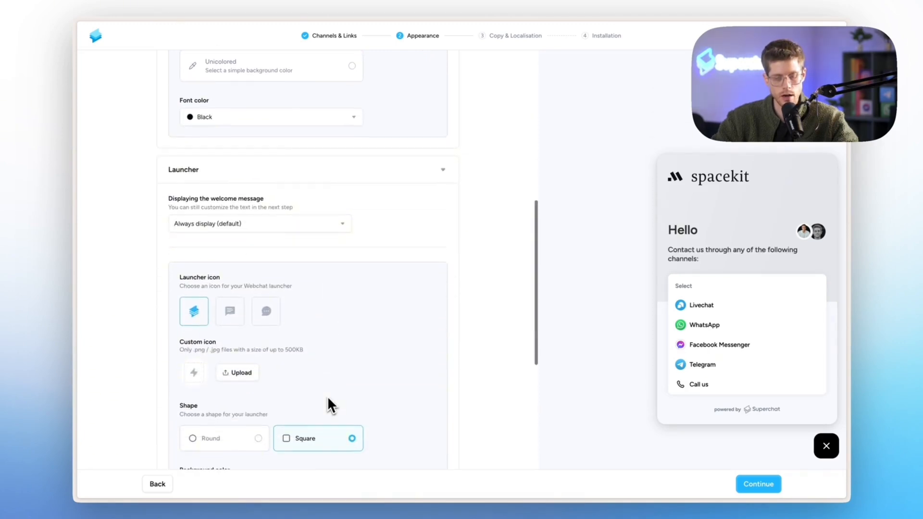
Set Displaying the welcome message to Display on desktop only.
click(308, 232)
click(284, 262)
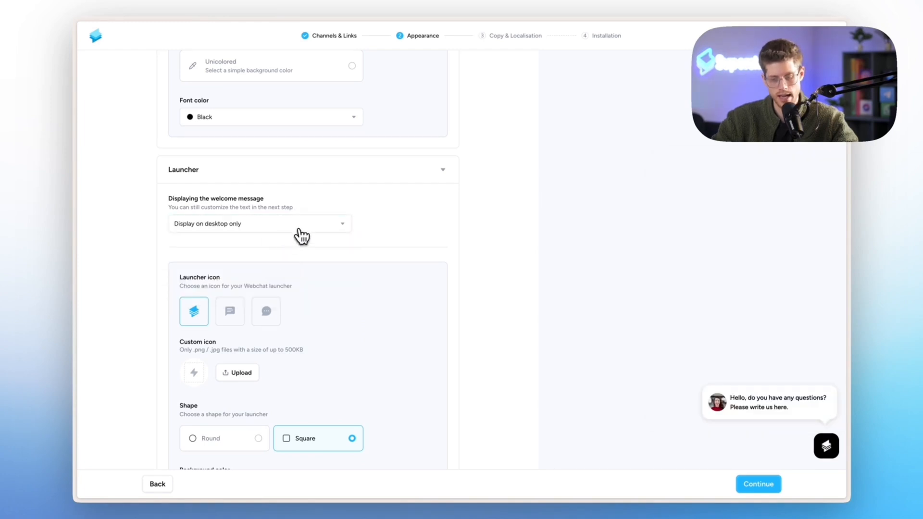
click(295, 232)
click(290, 247)
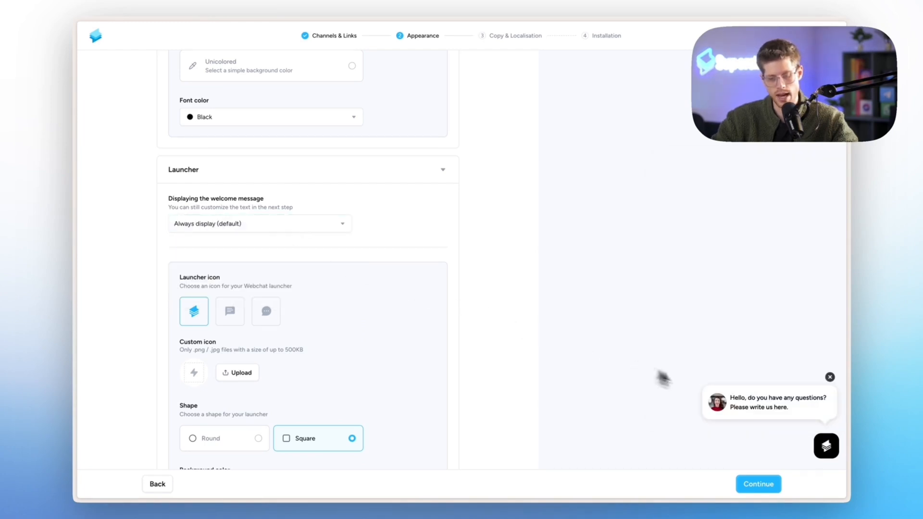
click(331, 229)
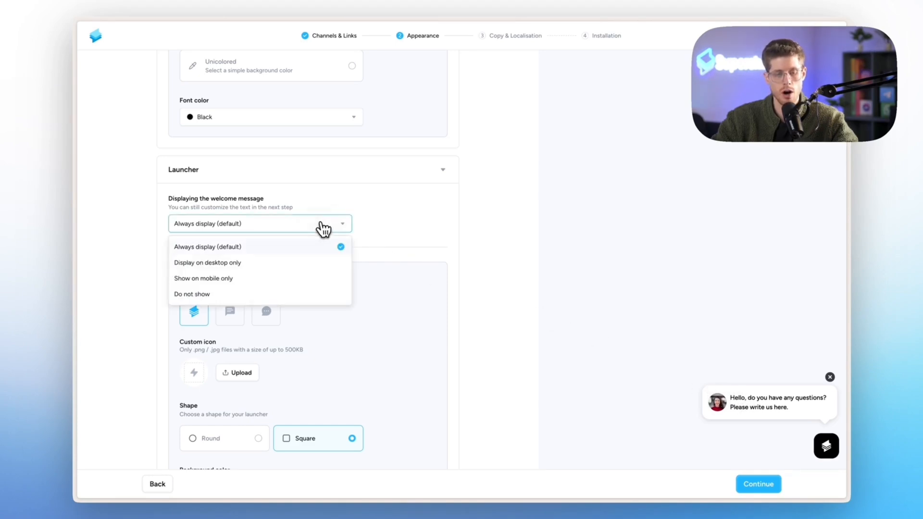
click(284, 269)
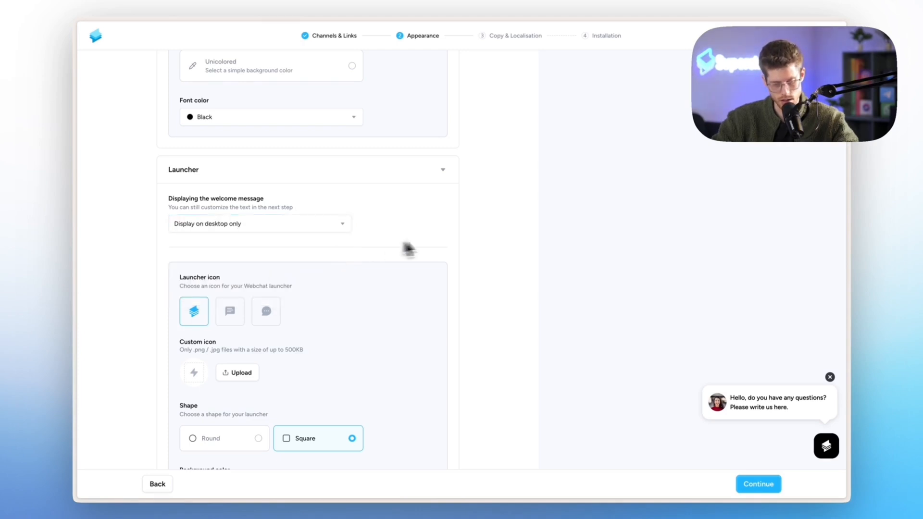
scroll(453, 243, down, 3)
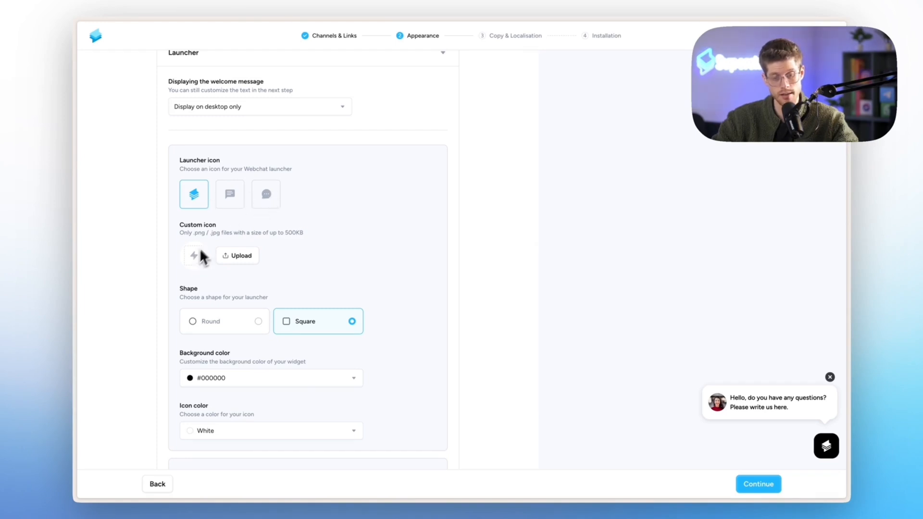
click(267, 197)
scroll(268, 200, down, 2)
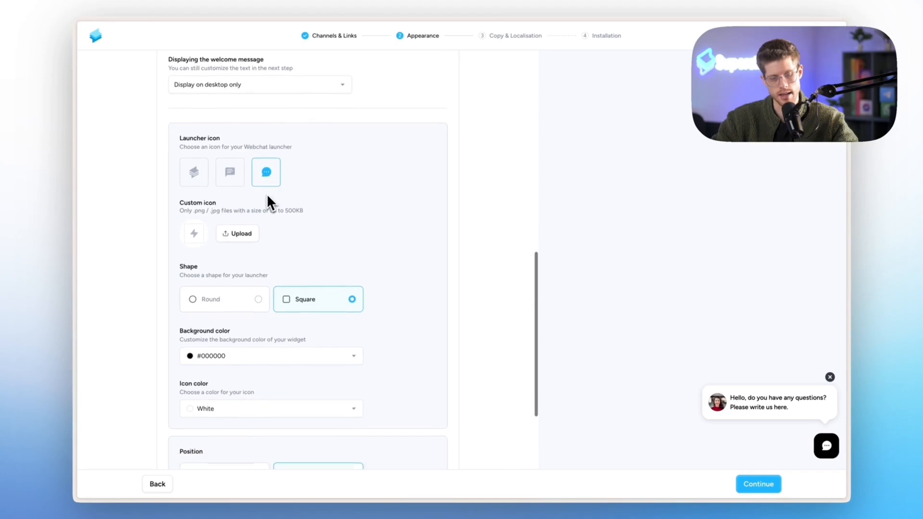
click(233, 244)
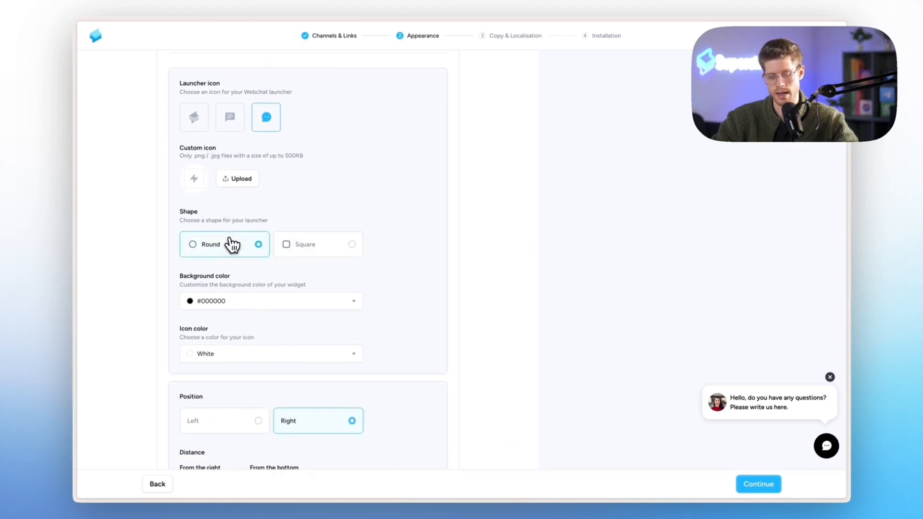
scroll(230, 241, down, 2)
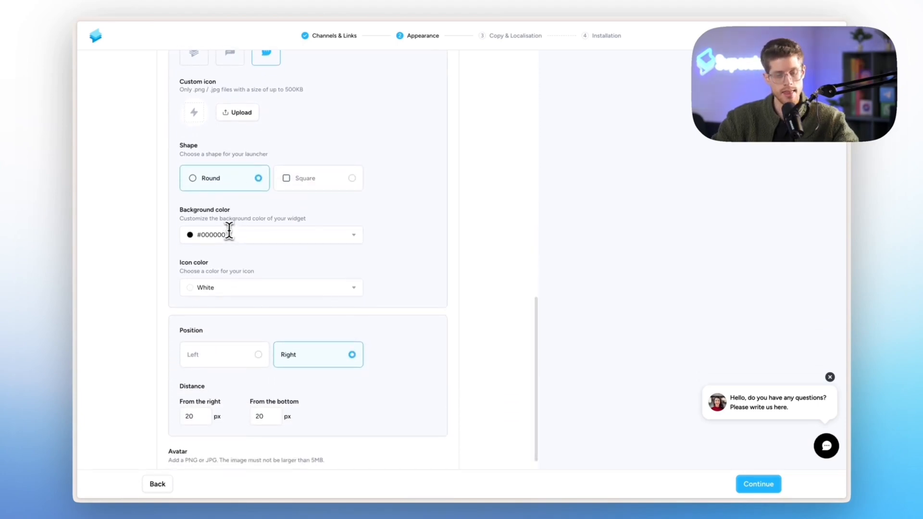
click(212, 235)
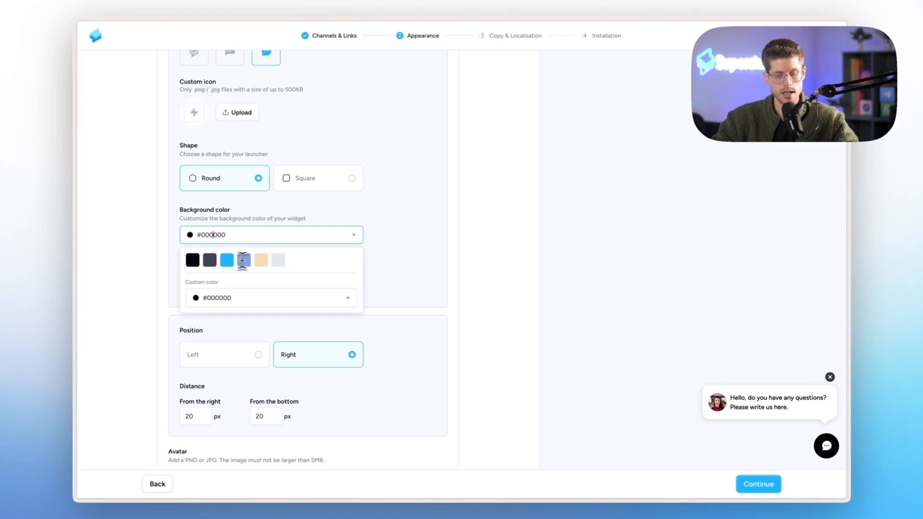
click(509, 293)
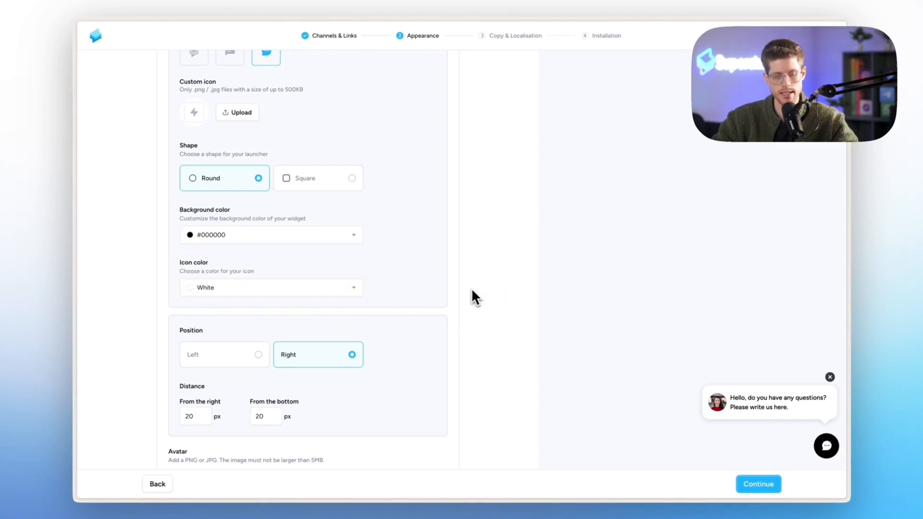
click(352, 291)
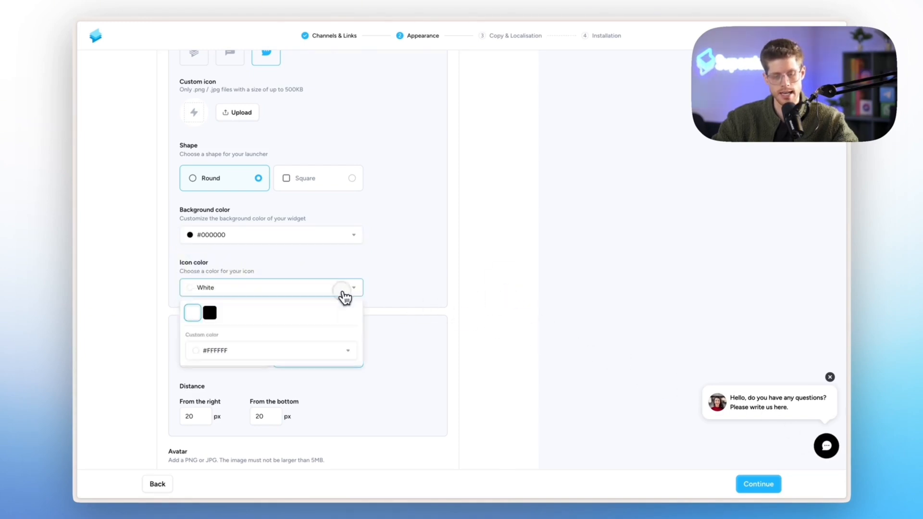
click(210, 316)
click(208, 293)
click(193, 314)
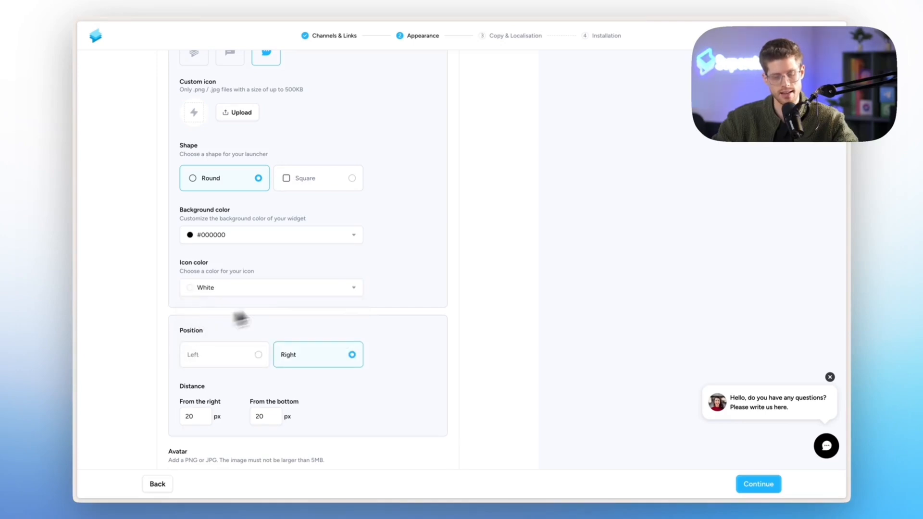
scroll(441, 281, down, 2)
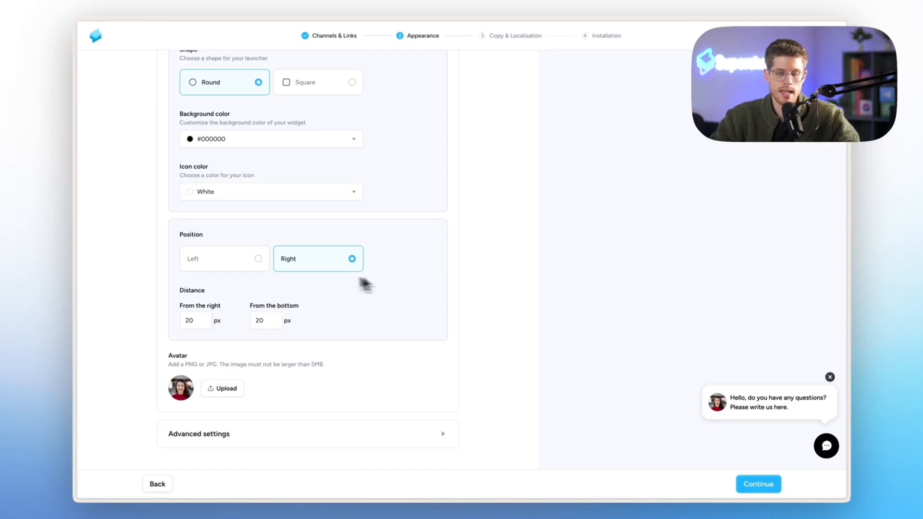
click(259, 265)
click(307, 266)
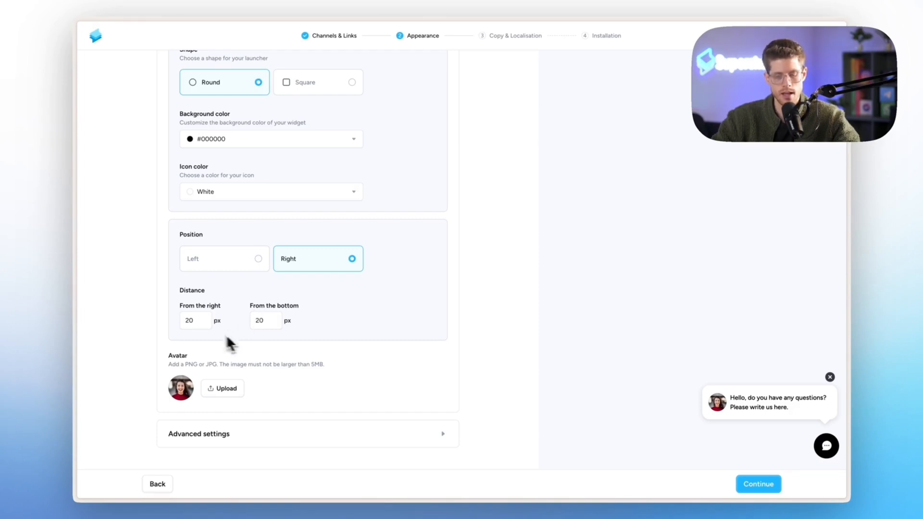
Upload avatar-portrait.png from Finder as the widget avatar, with the crop zoomed fully out.
click(218, 390)
key(alt+space)
text(fin)
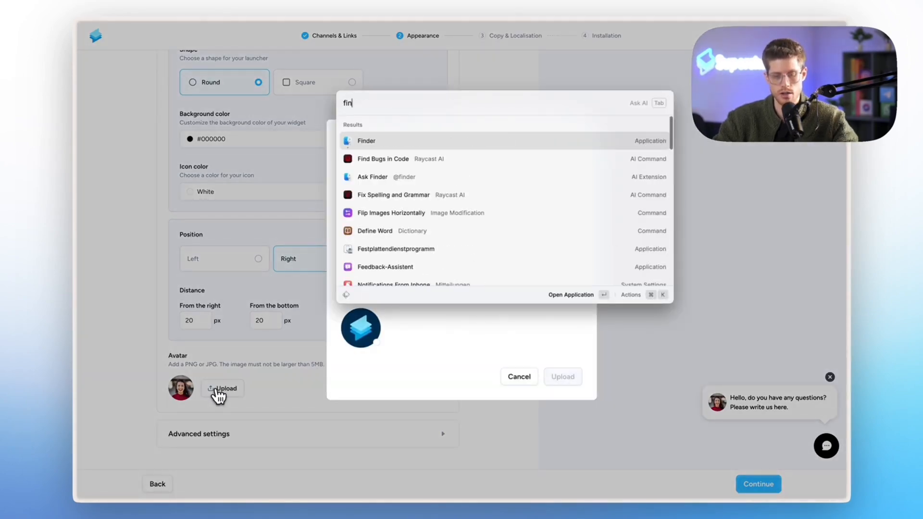
key(Return)
click(342, 65)
drag(348, 73, 431, 221)
click(419, 315)
drag(420, 318, 387, 323)
click(561, 355)
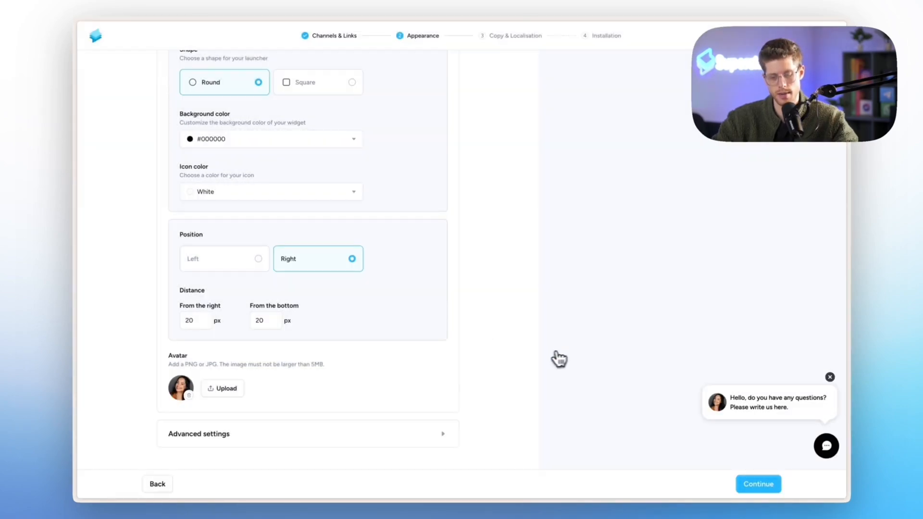
Leave Remove Superchat logo off in Advanced settings and continue to Copy & Localisation.
click(362, 440)
scroll(363, 441, down, 1)
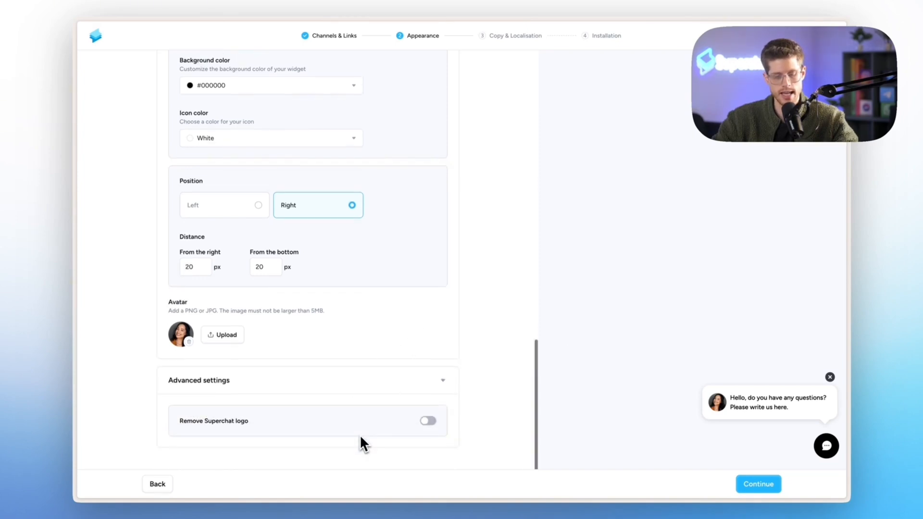
click(429, 422)
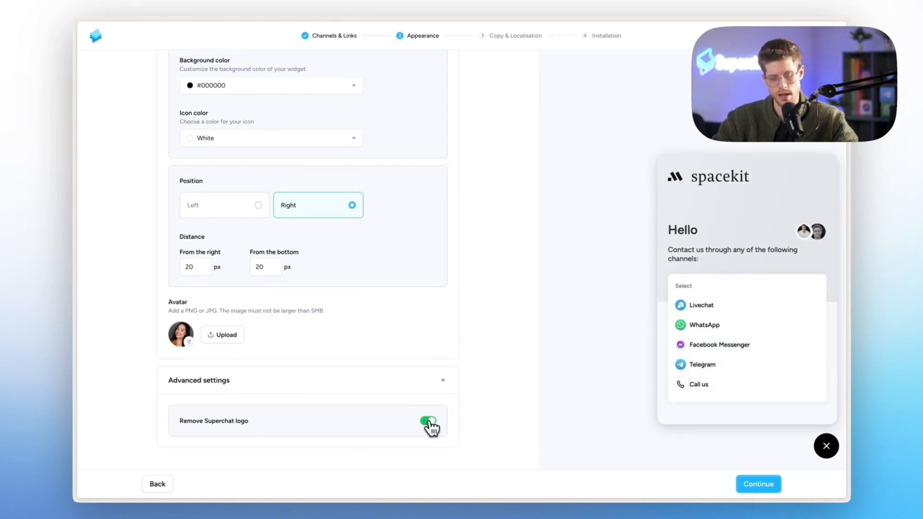
click(429, 423)
click(429, 423)
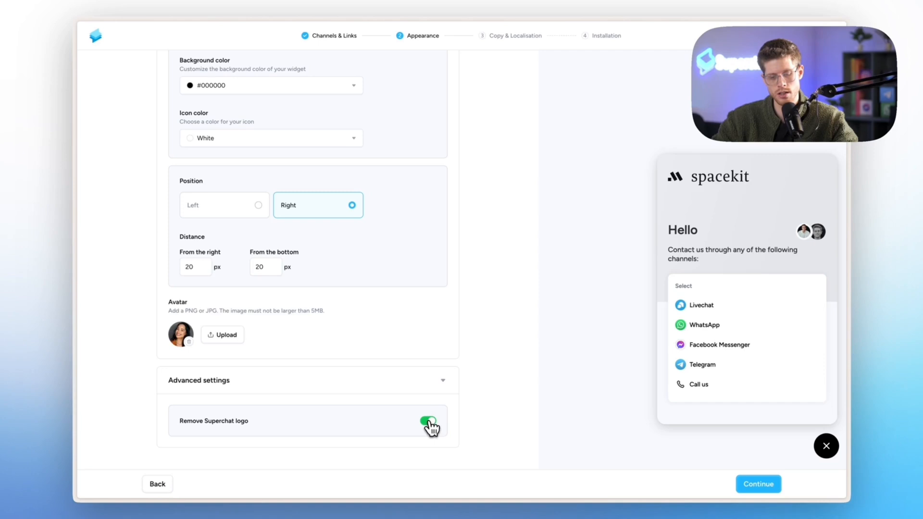
click(429, 422)
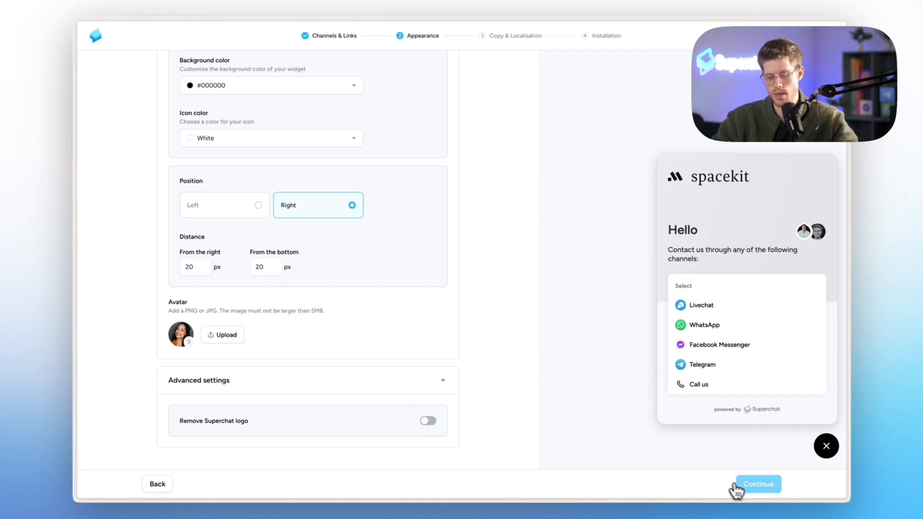
click(752, 488)
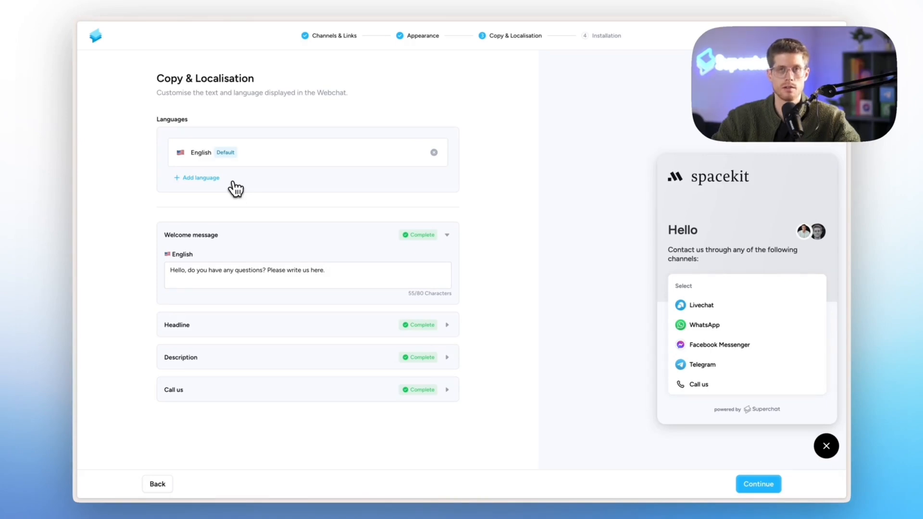
Add German, then remove it so English stays the only and default language.
click(208, 179)
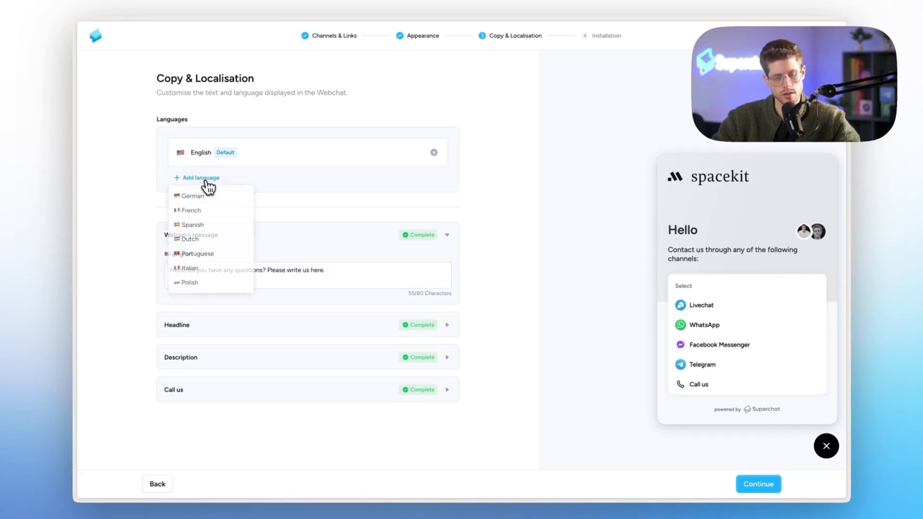
click(212, 196)
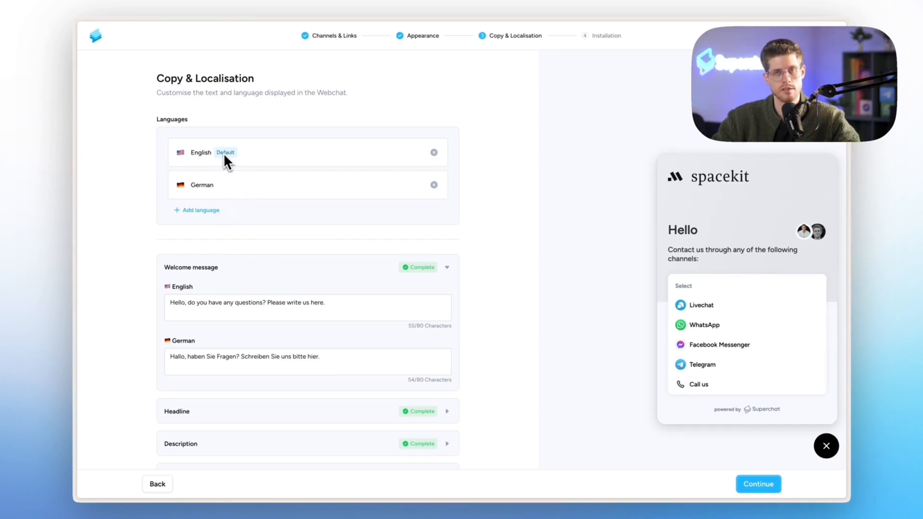
click(394, 185)
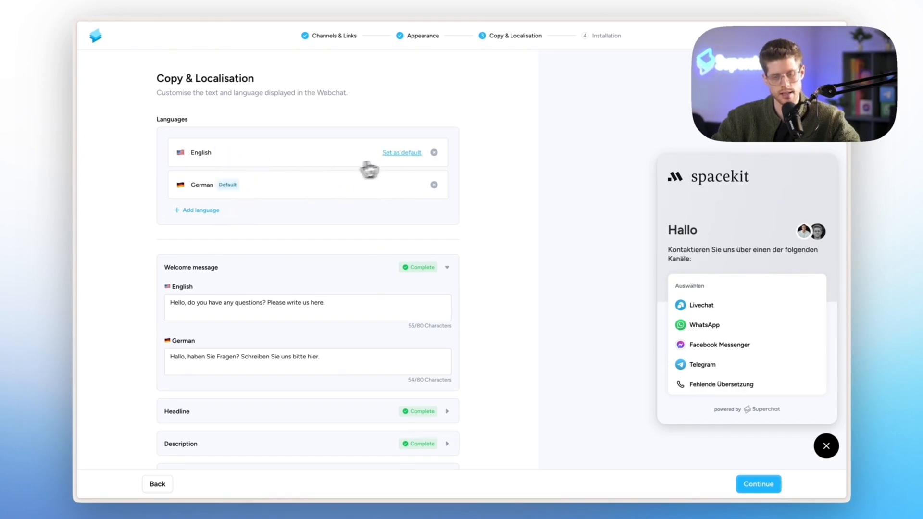
click(403, 154)
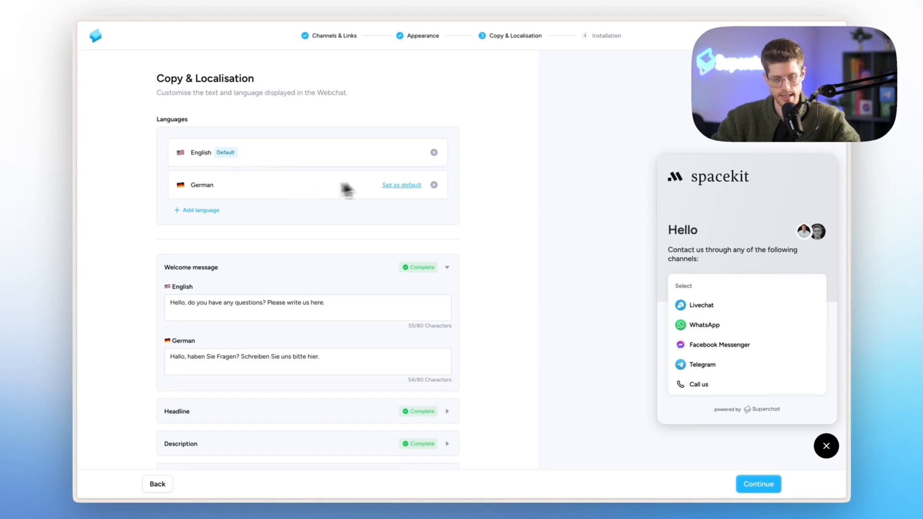
click(434, 185)
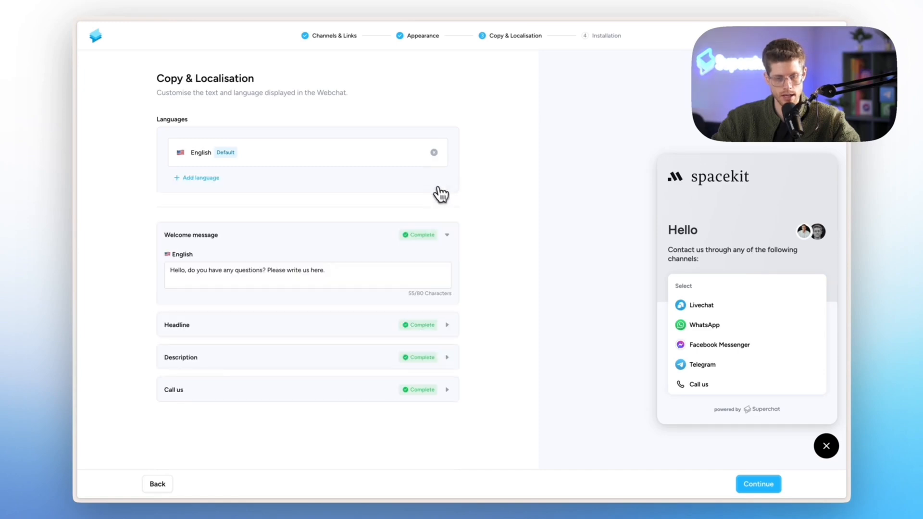
Expand the Call us, Description and Headline text sections for review.
click(334, 390)
click(223, 365)
click(263, 322)
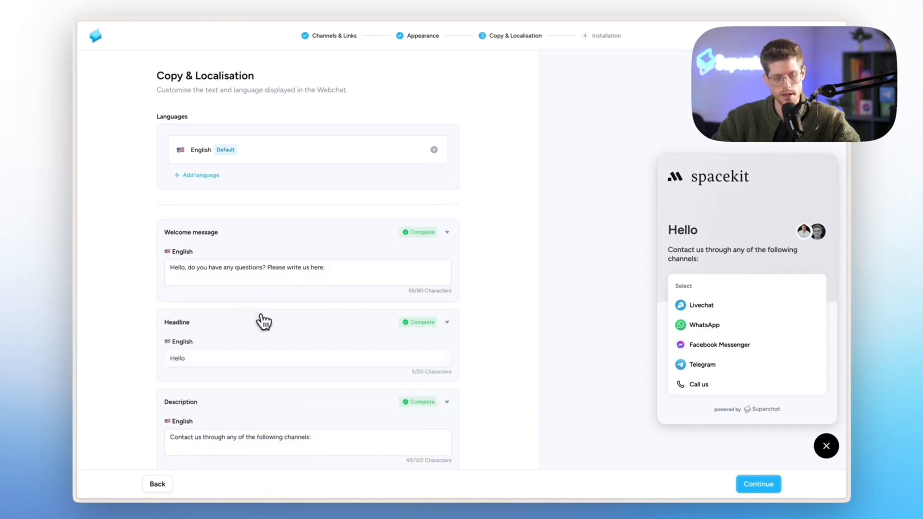
scroll(263, 321, down, 3)
scroll(263, 321, up, 3)
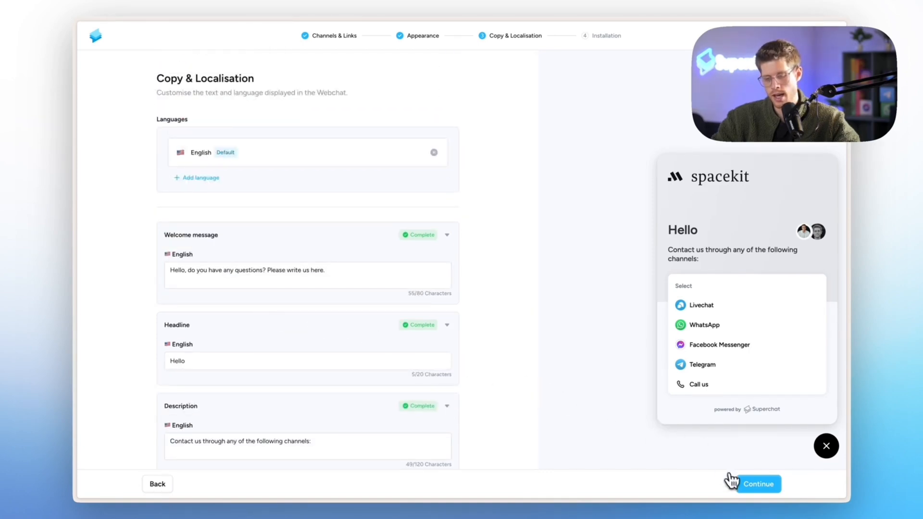
Advance to Installation, choose Install by yourself, and copy the webchat code snippet.
click(748, 485)
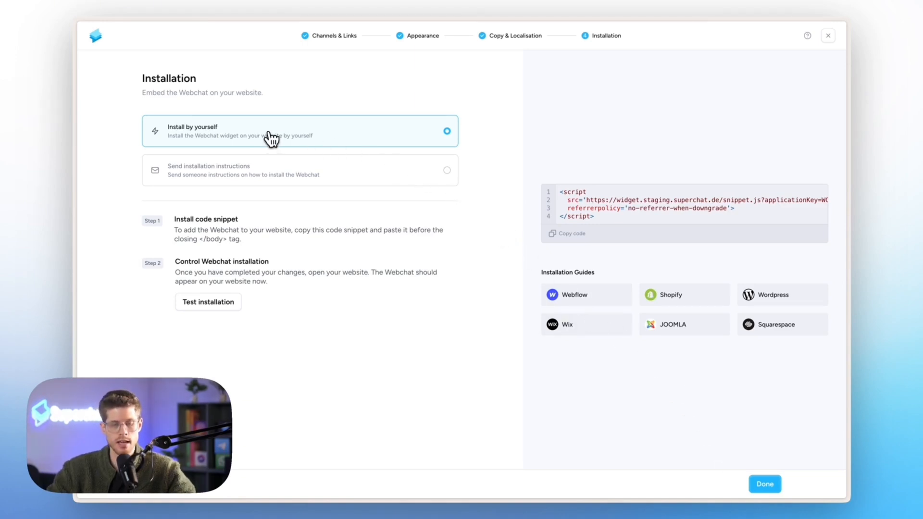
click(275, 169)
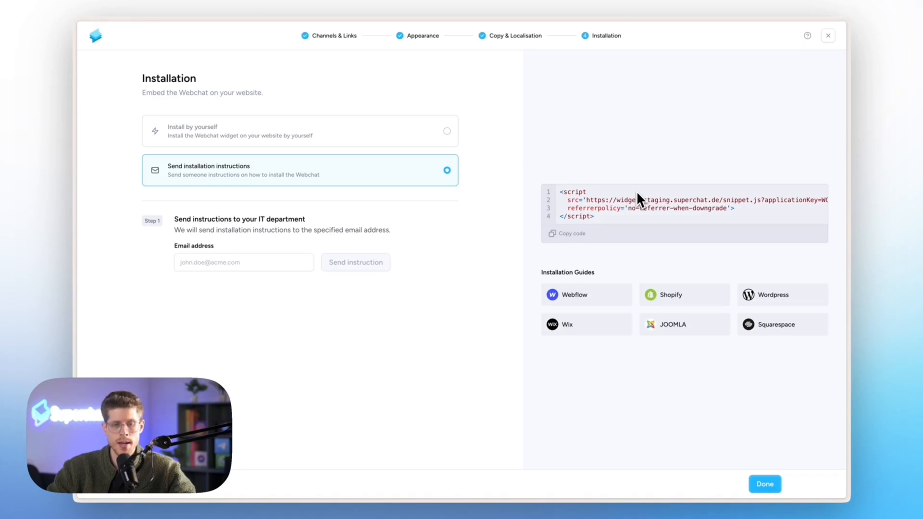
click(436, 135)
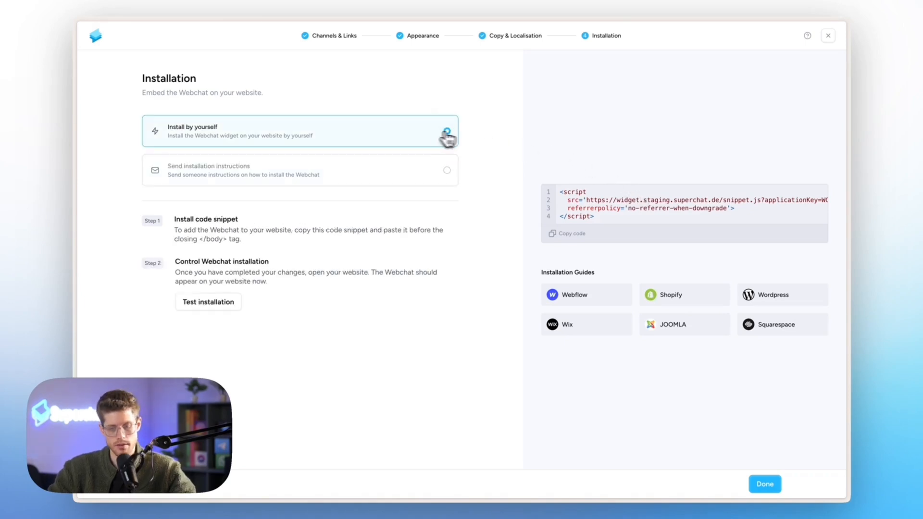
click(569, 238)
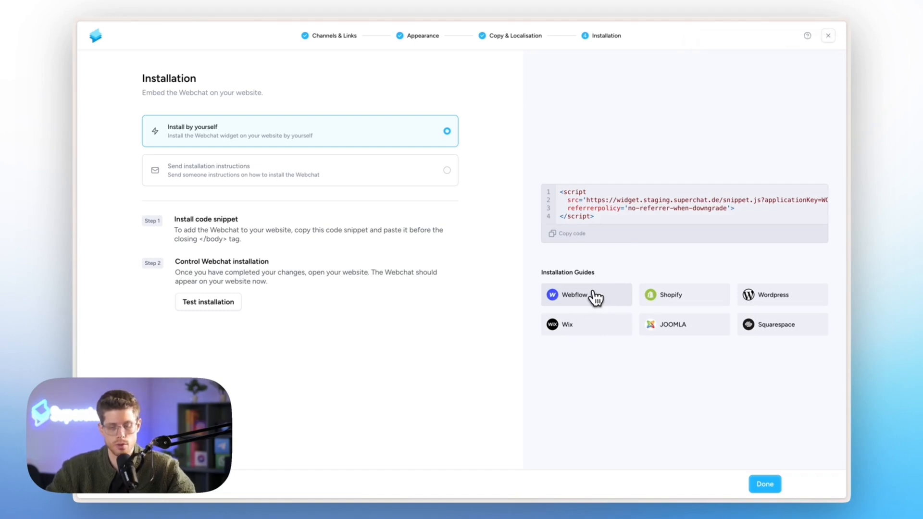
mouse_move(76, 229)
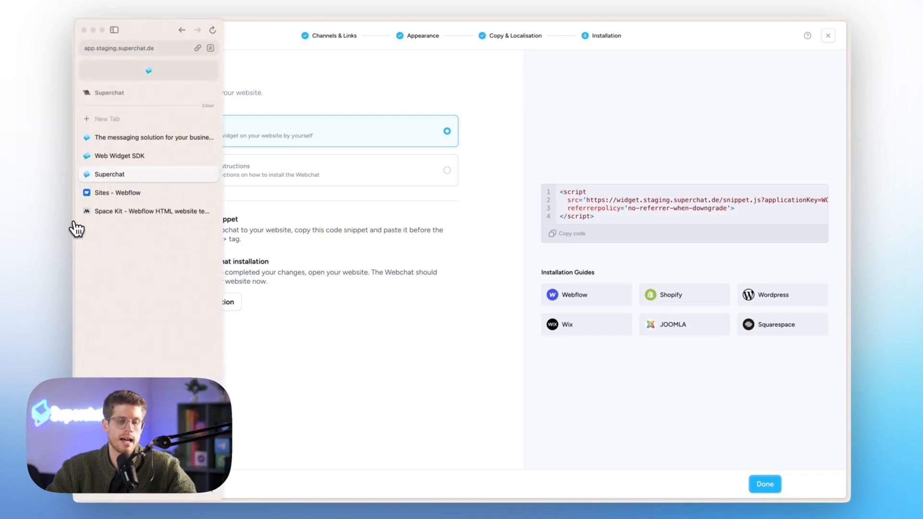
Paste the Superchat snippet into the Bag Business site's Head code and save it.
click(128, 193)
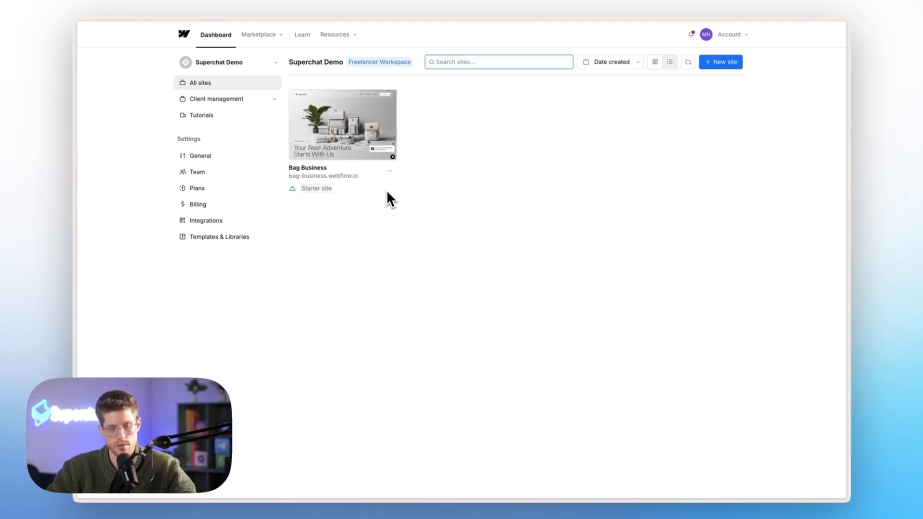
click(390, 172)
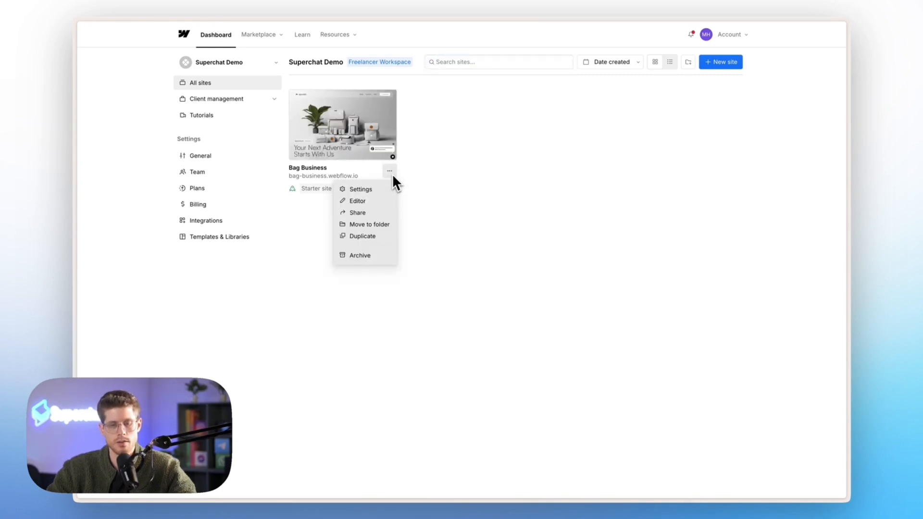
click(375, 188)
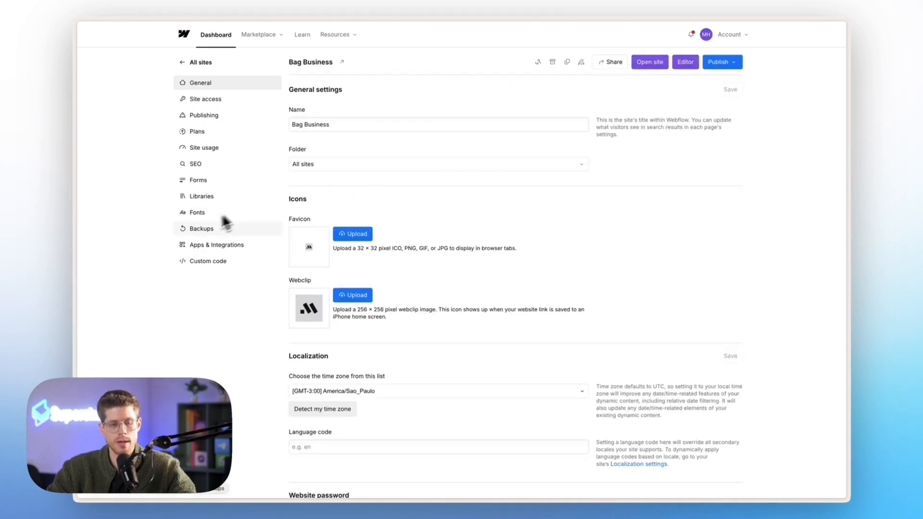
click(205, 267)
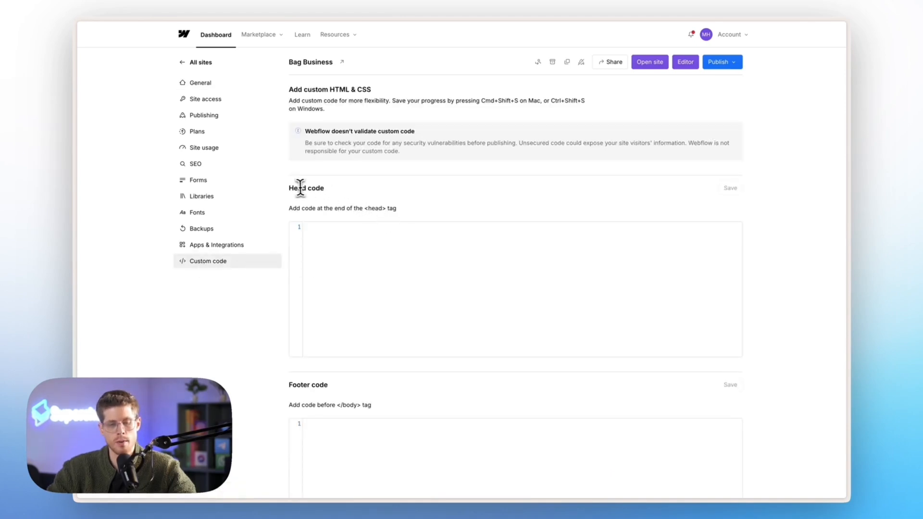
drag(290, 189, 334, 194)
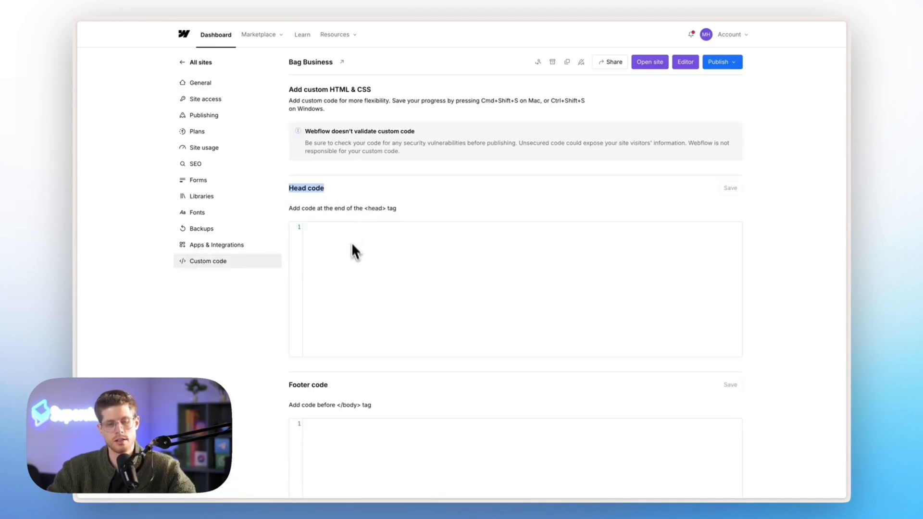
click(354, 260)
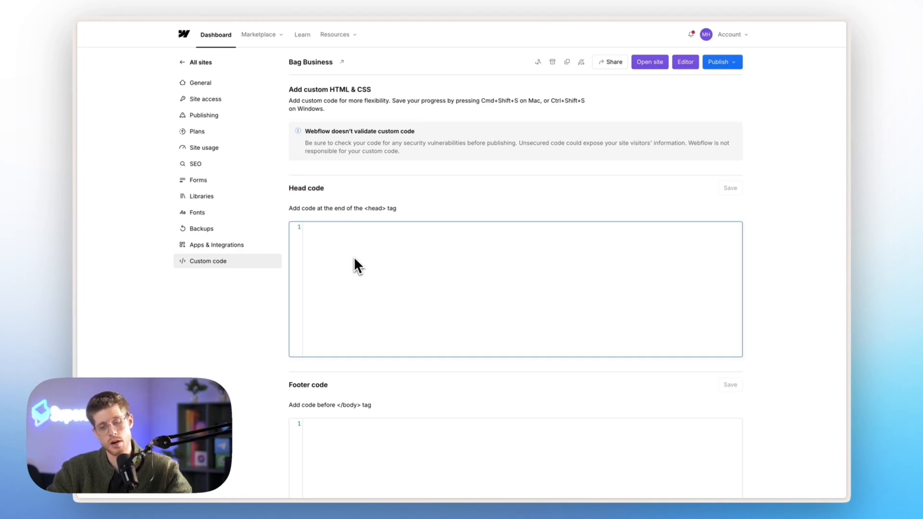
key(ctrl+v)
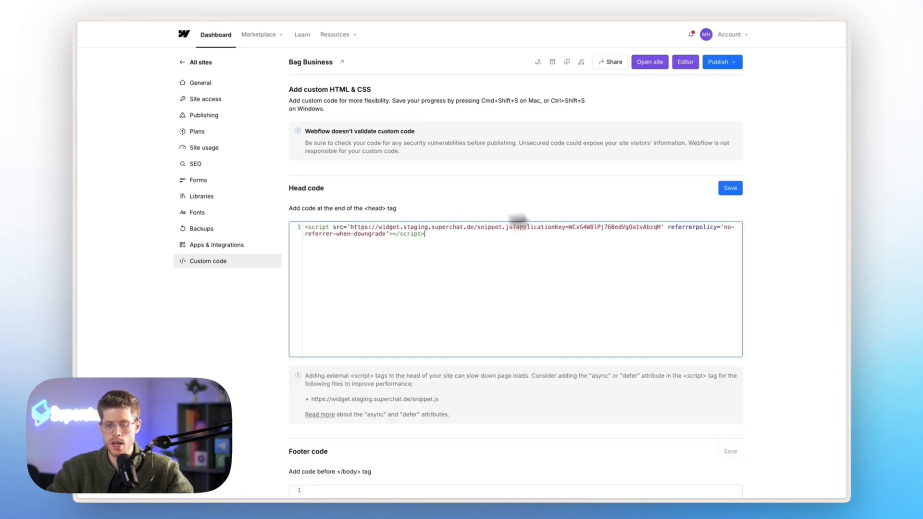
click(730, 190)
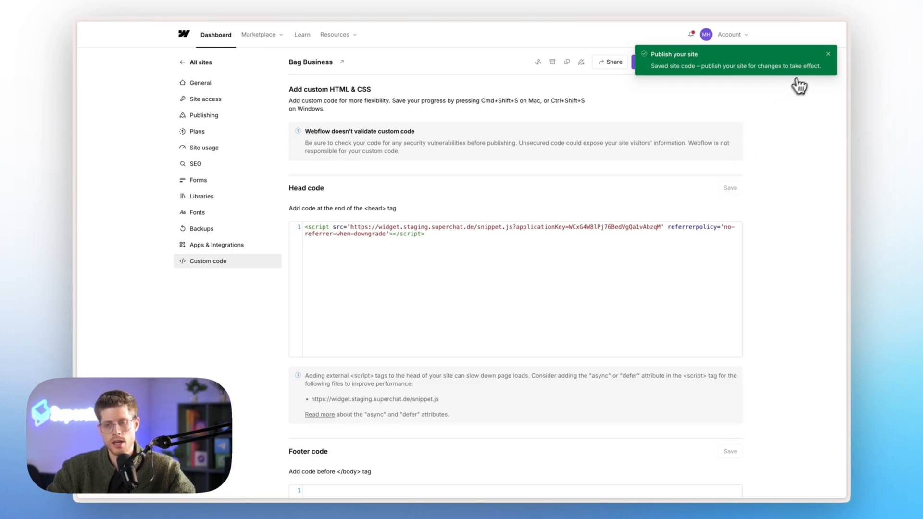
Publish the site to the bag-business.webflow.io staging domain.
click(828, 54)
click(720, 63)
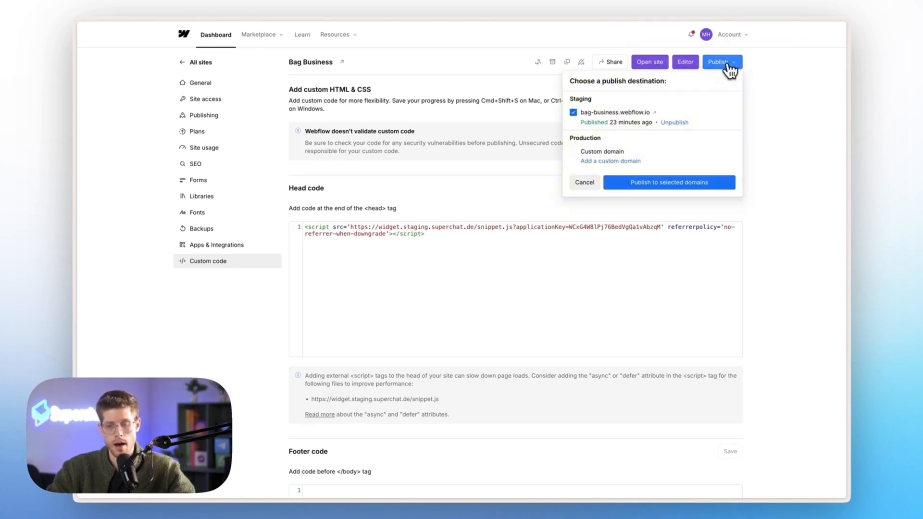
click(652, 184)
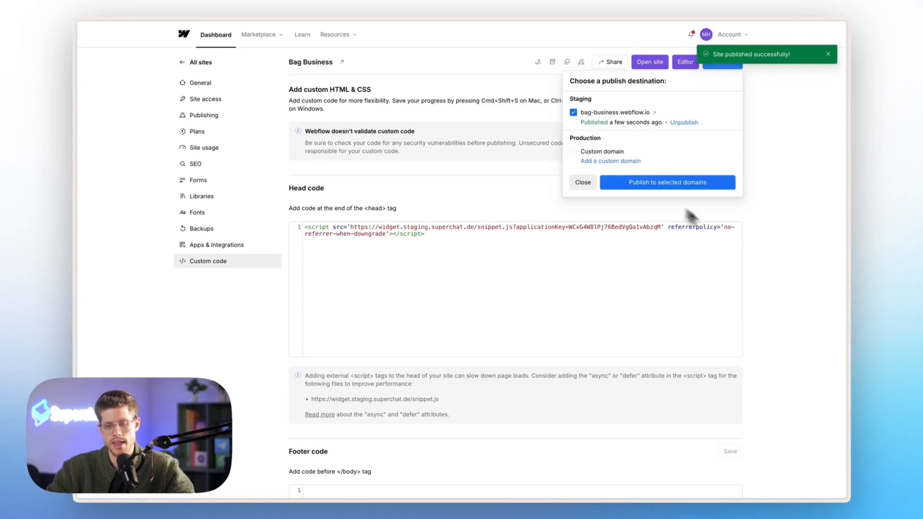
click(776, 254)
Reload the Space Kit site and send 'hi there, i have a question!' via Livechat.
mouse_move(73, 165)
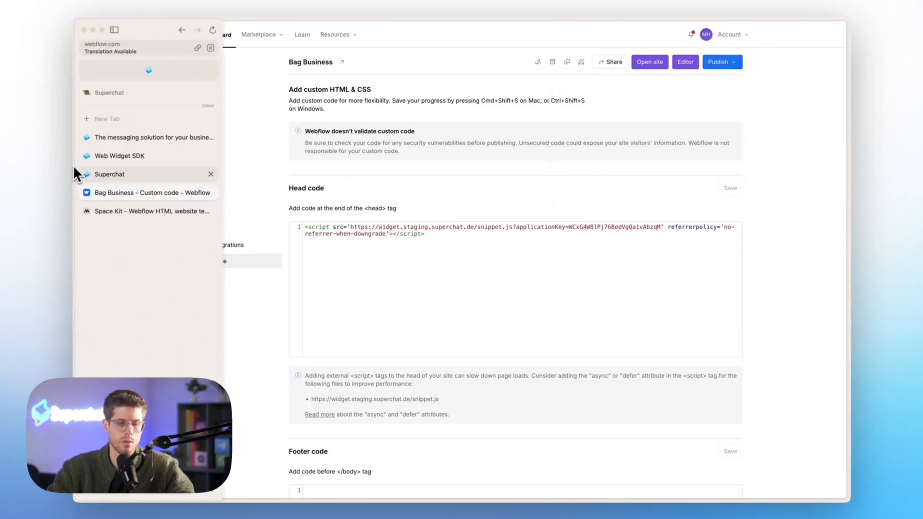
click(106, 210)
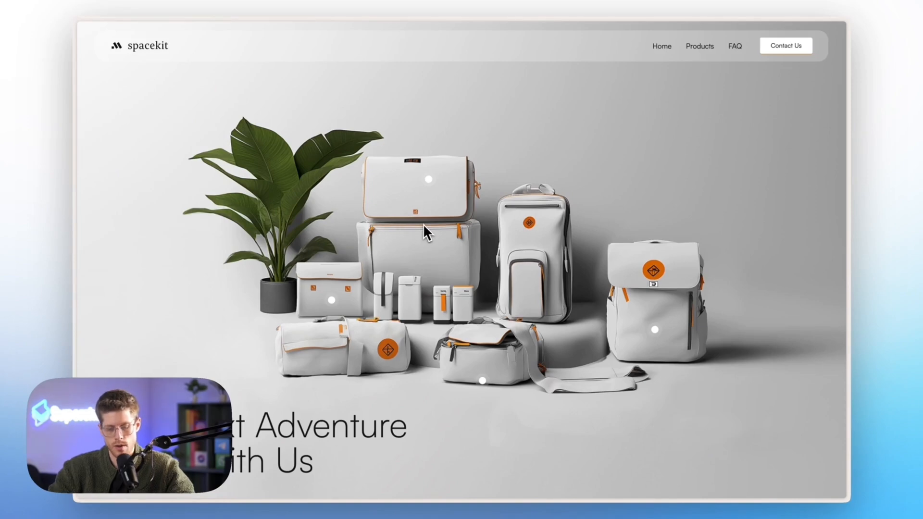
key(super+r)
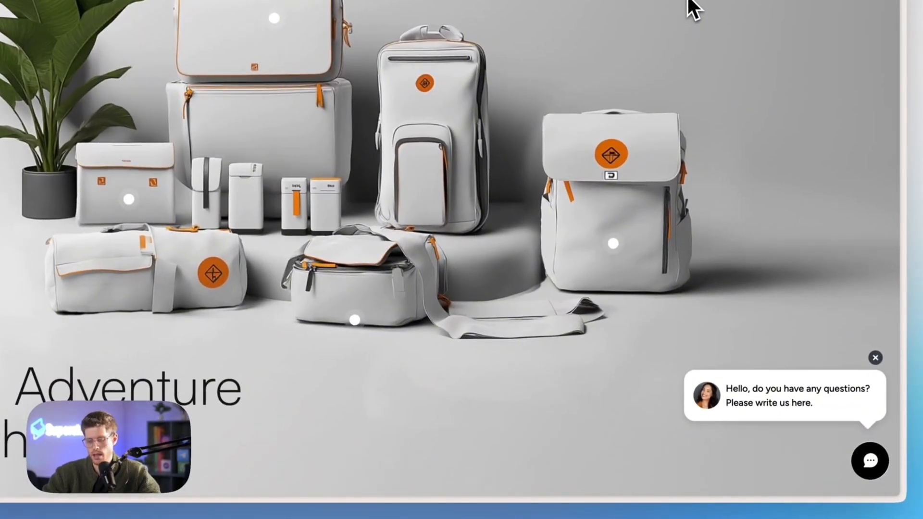
click(797, 397)
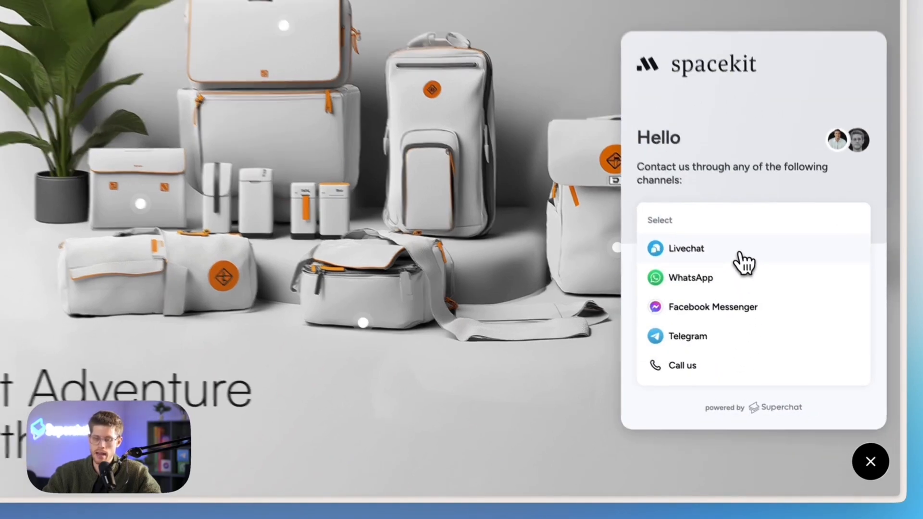
click(744, 262)
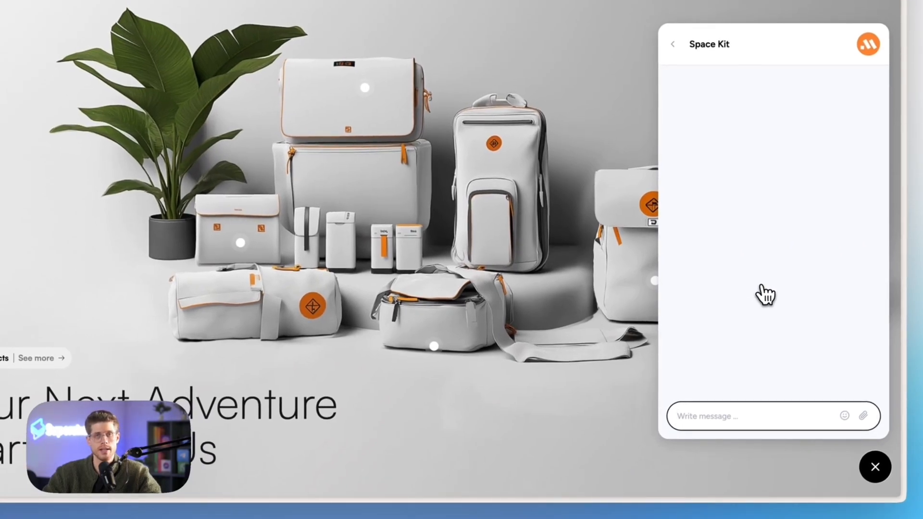
text(hi)
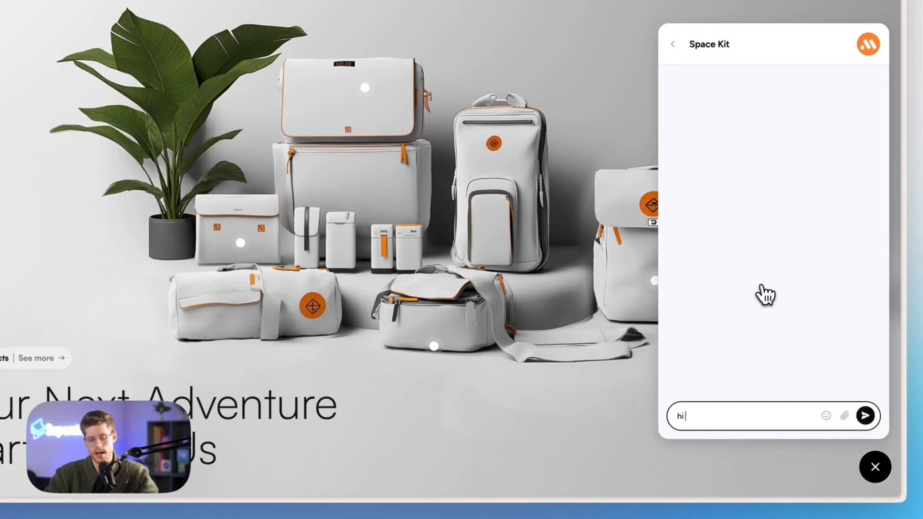
text(there, i have a)
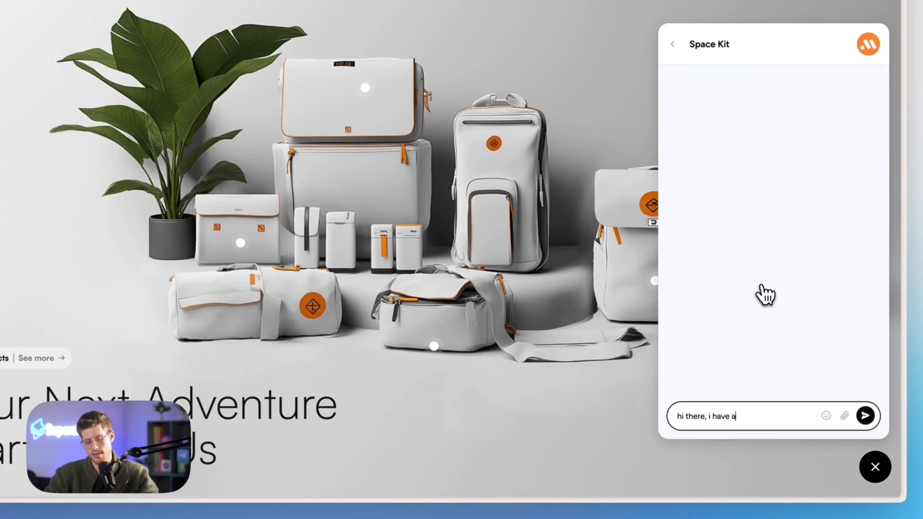
text( questinon!)
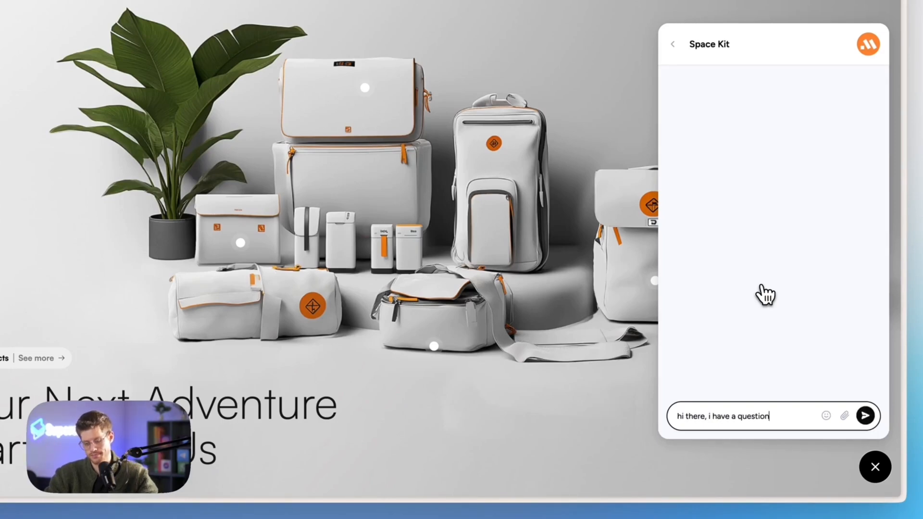
key(Return)
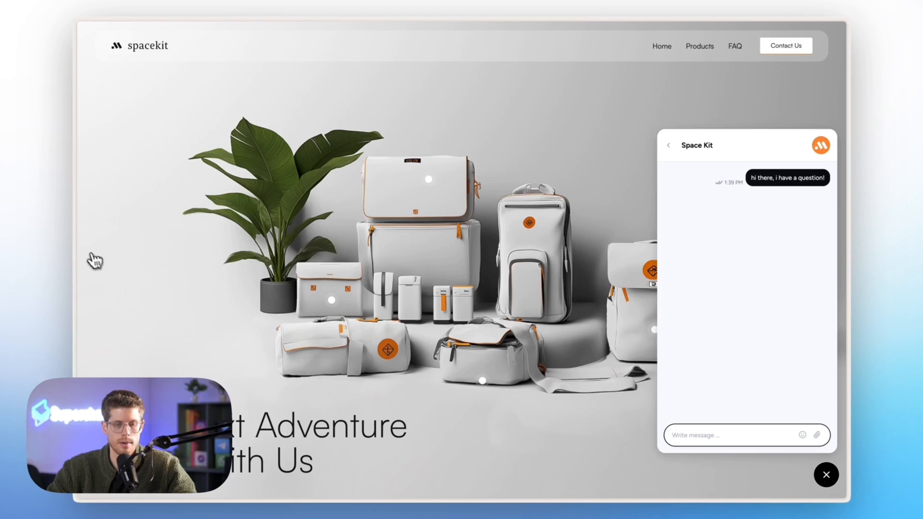
Finish the Webchat installation wizard, open the Inbox, then switch to the Web Widget SDK docs.
mouse_move(75, 229)
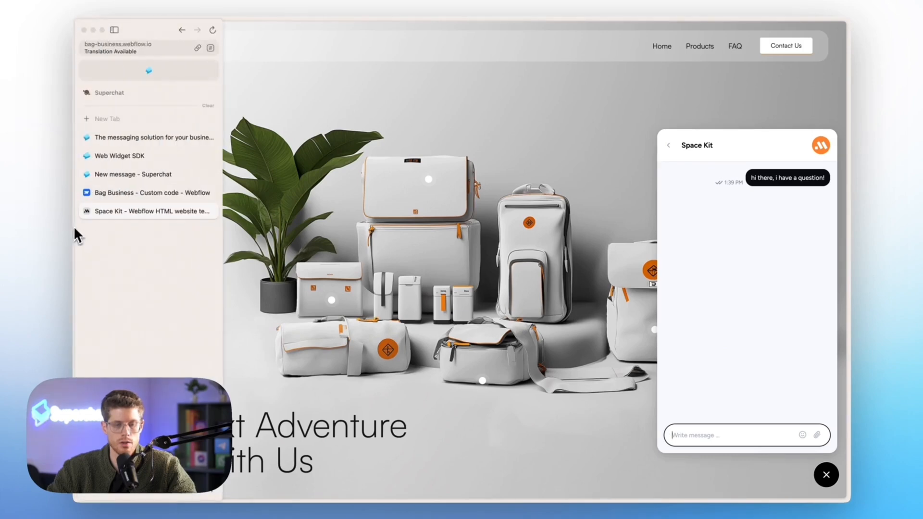
click(120, 174)
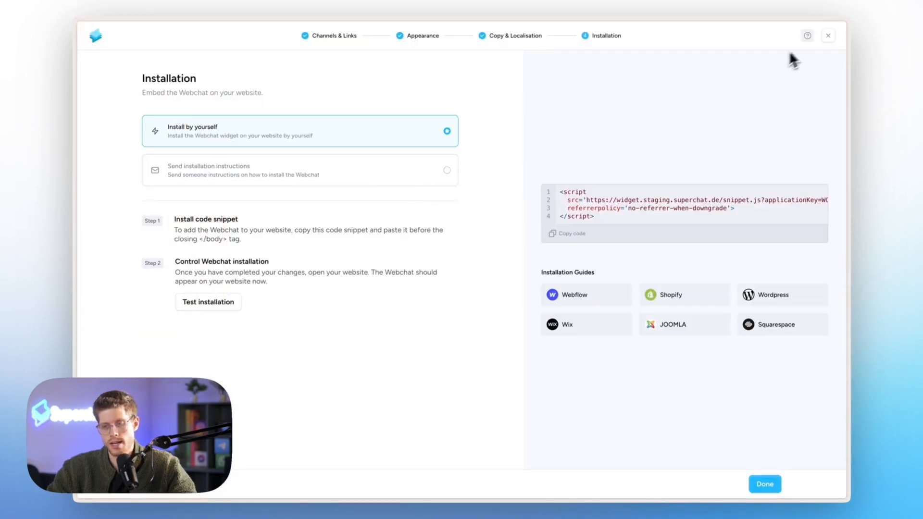
click(826, 38)
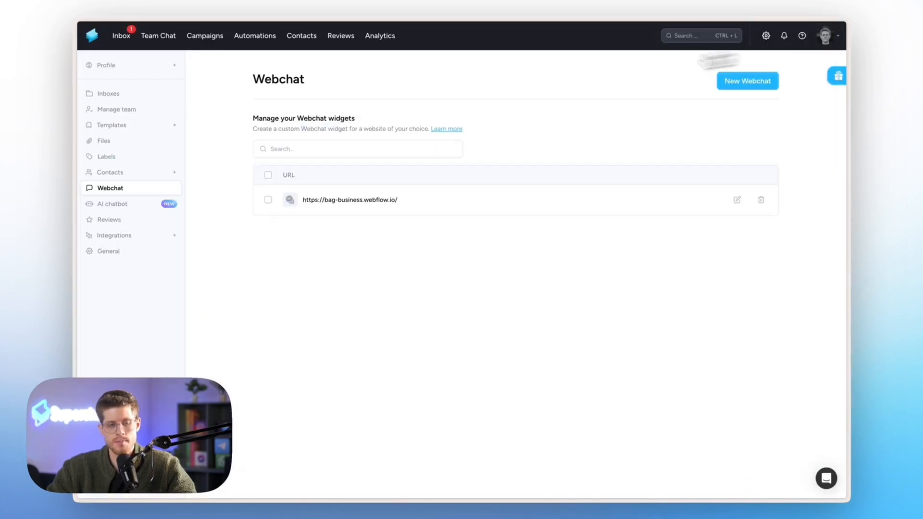
click(121, 36)
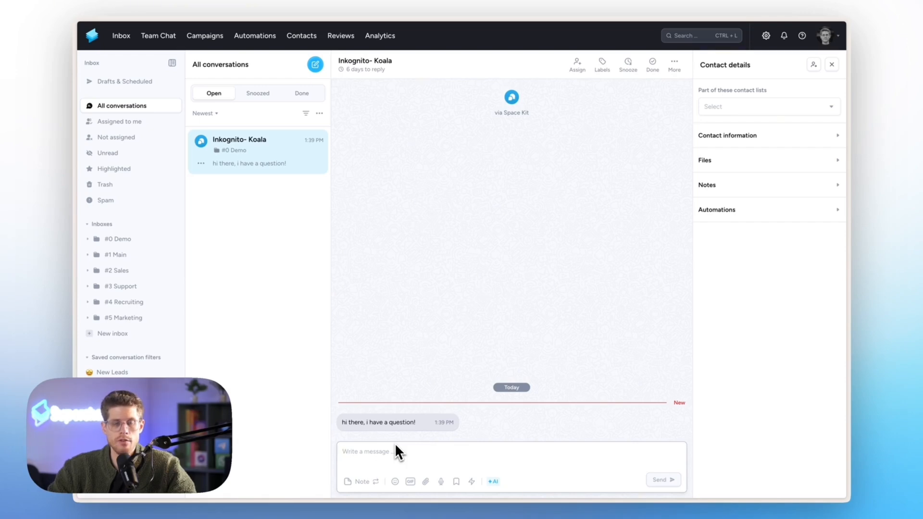
mouse_move(113, 303)
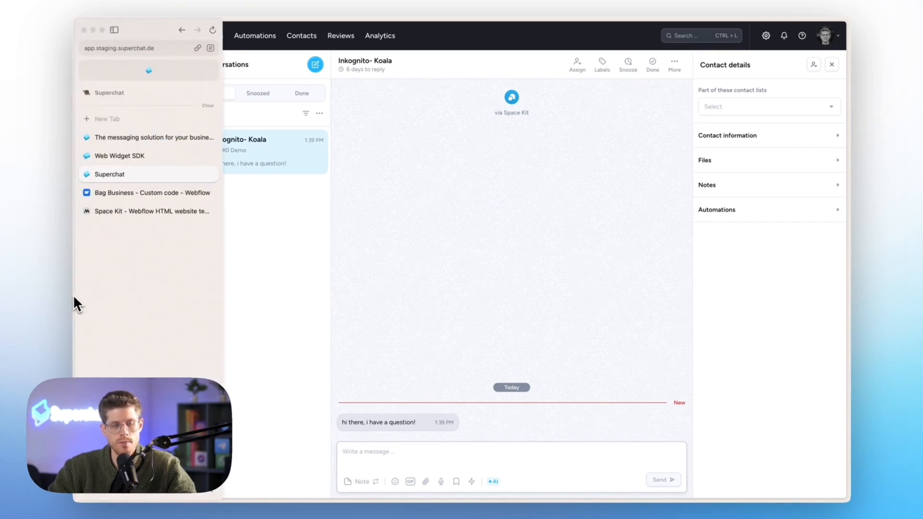
click(143, 157)
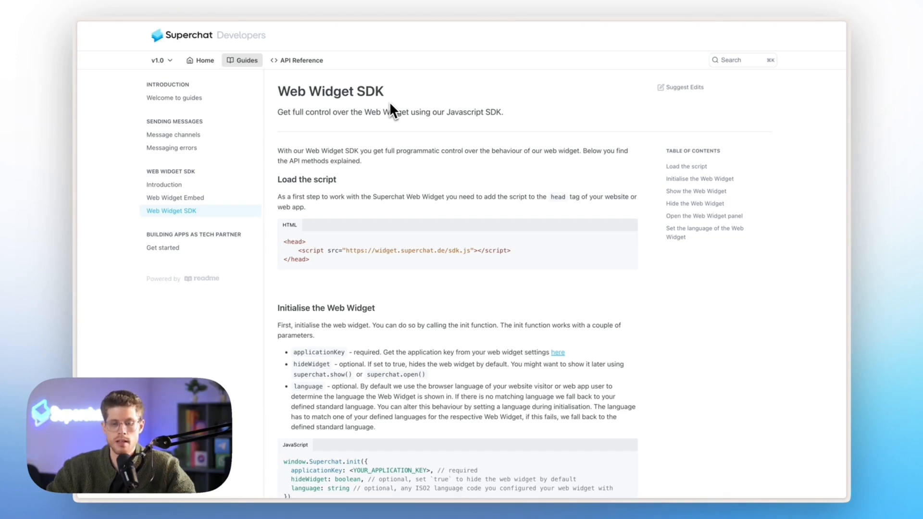
Scroll through the Web Widget SDK guide.
scroll(390, 102, down, 7)
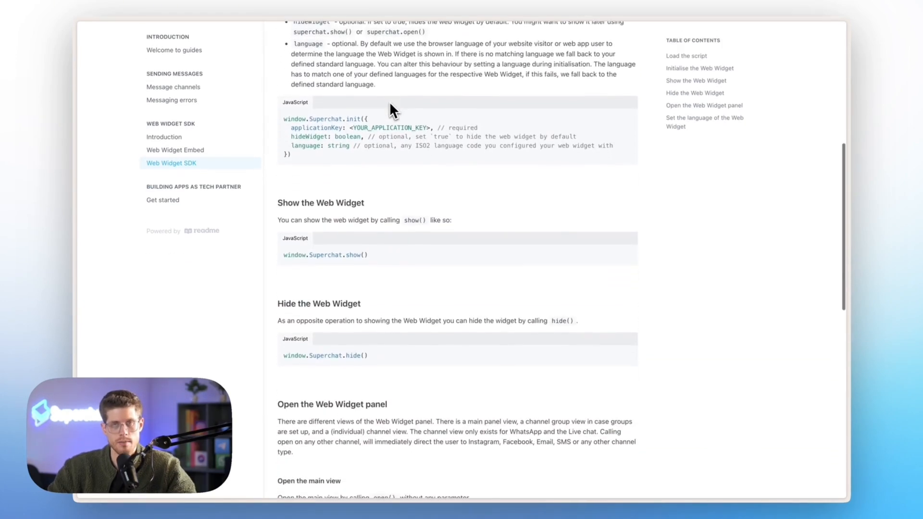
scroll(392, 109, down, 5)
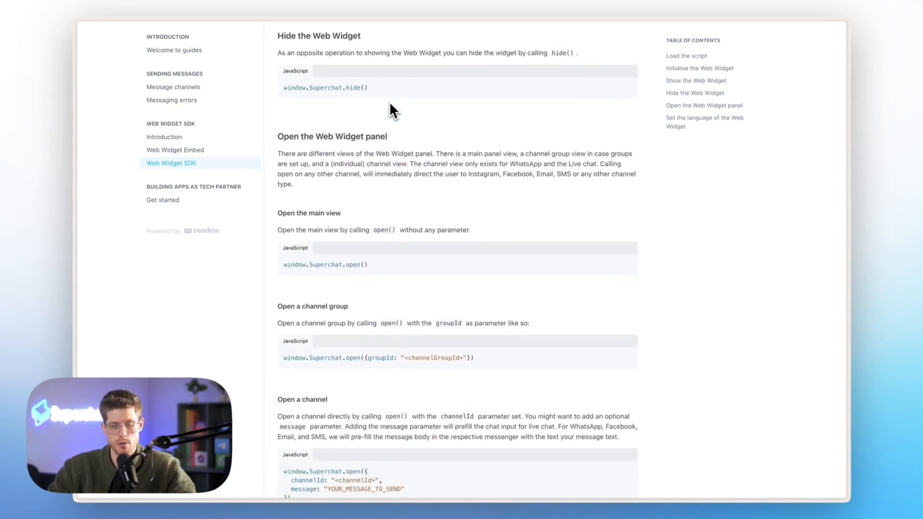
scroll(391, 104, down, 3)
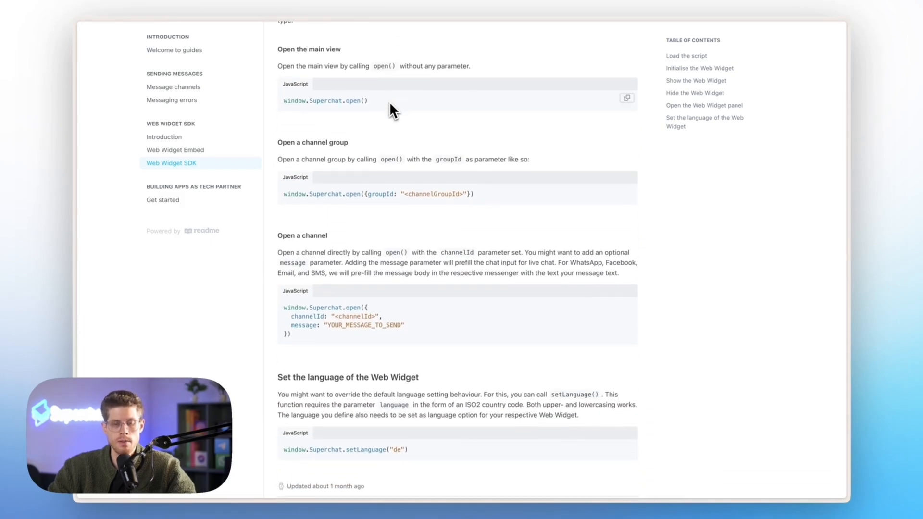
scroll(389, 102, down, 2)
scroll(389, 102, up, 10)
Back on the Space Kit site, return the chat widget to its channel list.
mouse_move(73, 145)
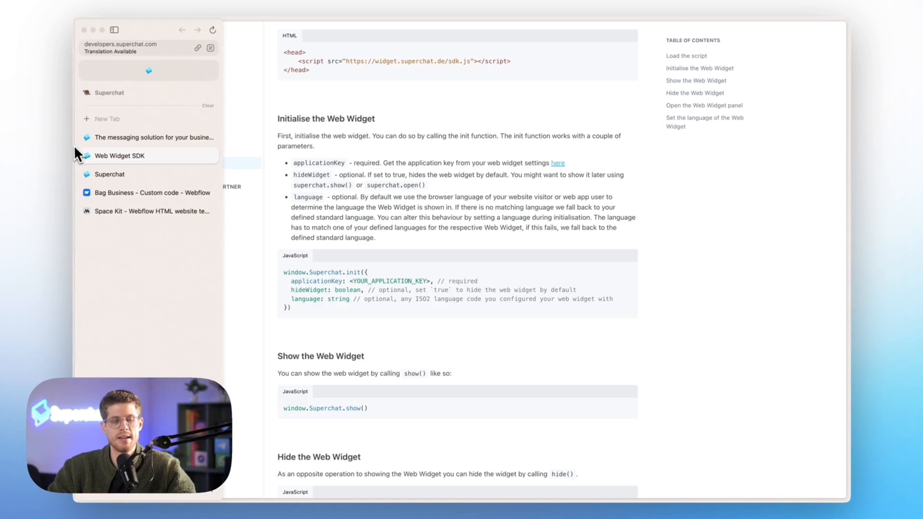
click(106, 174)
click(115, 211)
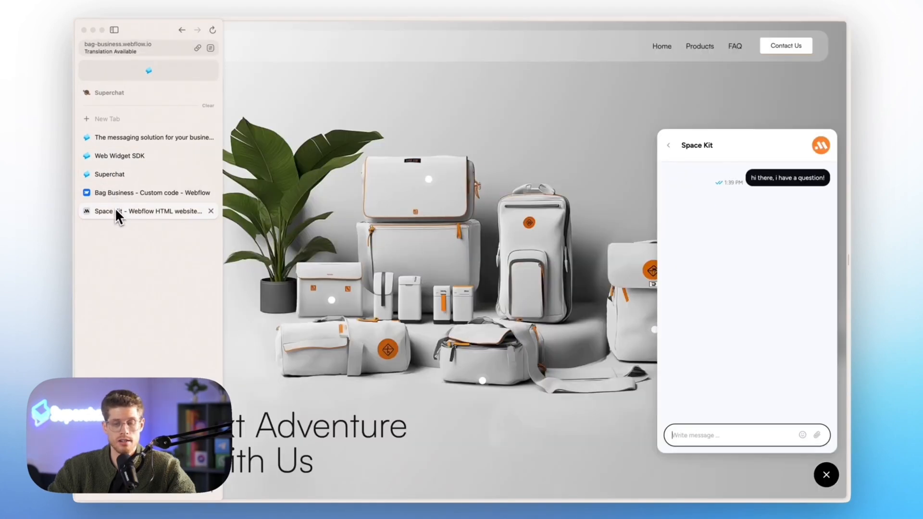
click(668, 145)
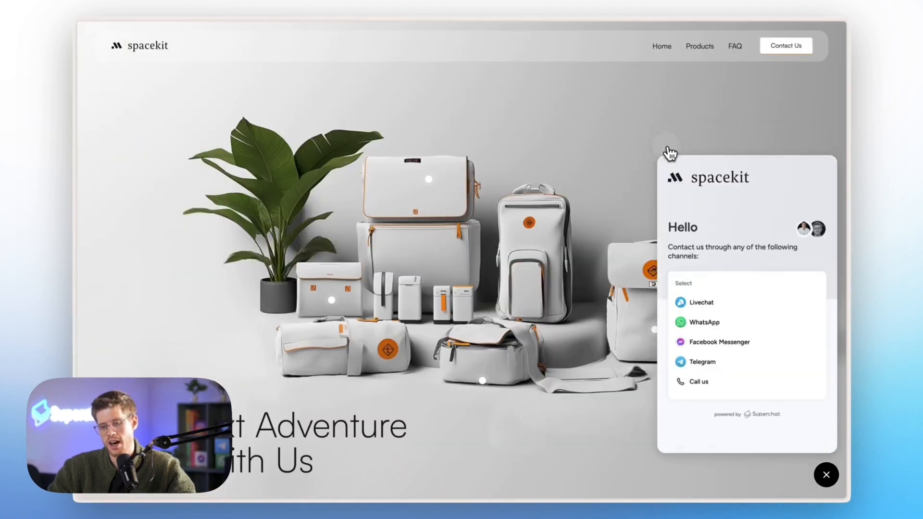